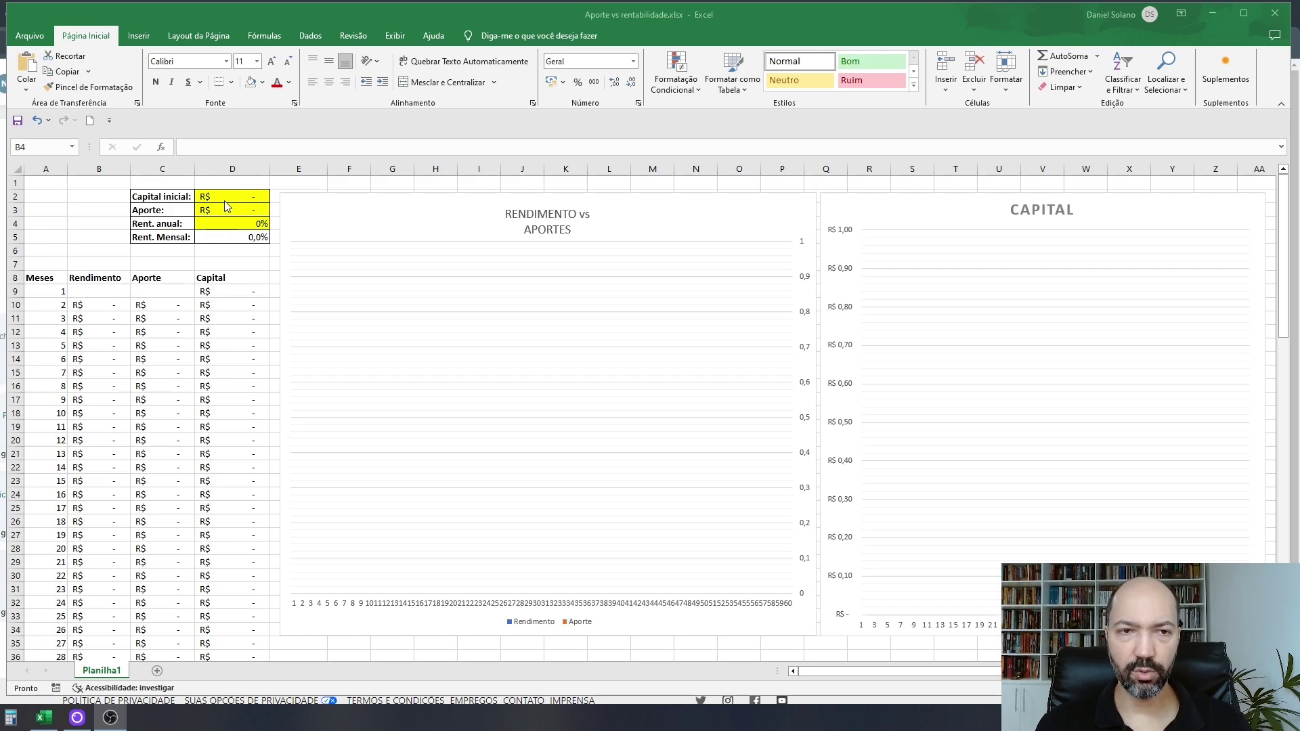
# Step: Set the initial capital (Capital inicial) to R$ 100.000 and the annual return (Rent. anual) to 20%
pyautogui.click(230, 196)
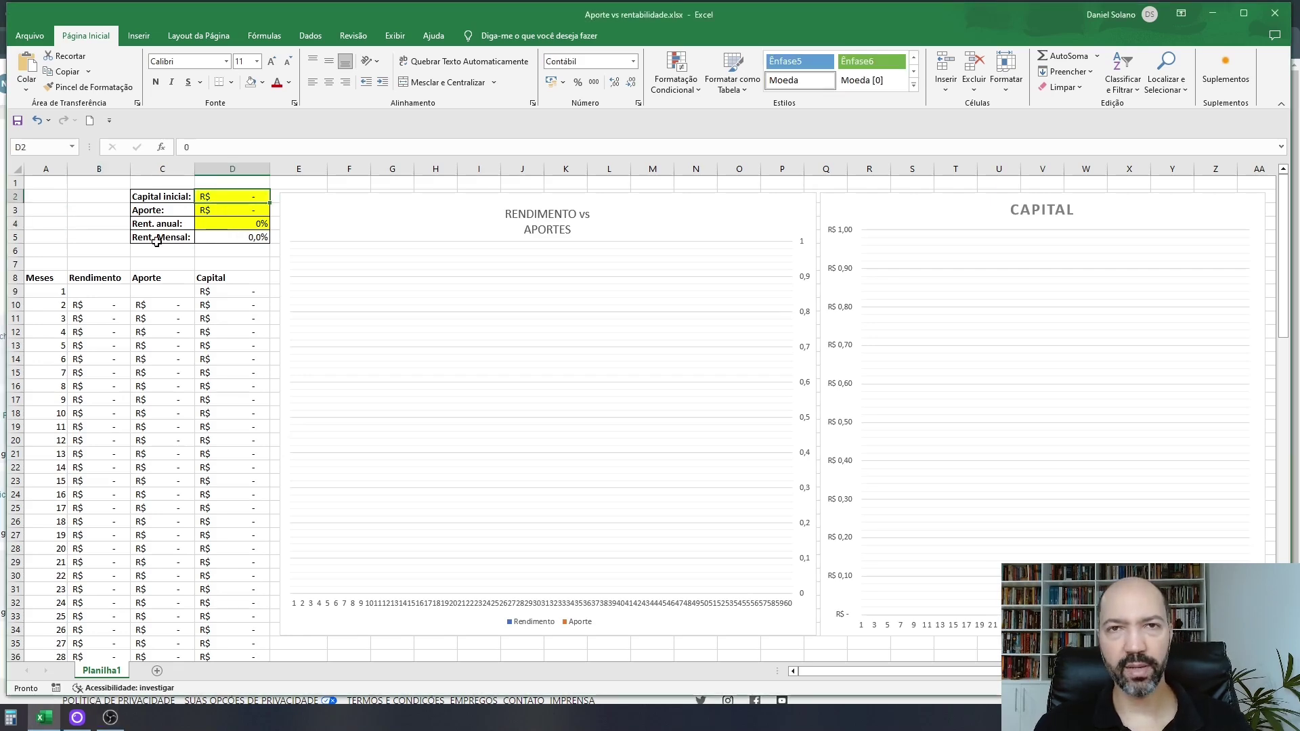
pyautogui.write('1')
pyautogui.write('00.000')
pyautogui.press('Return')
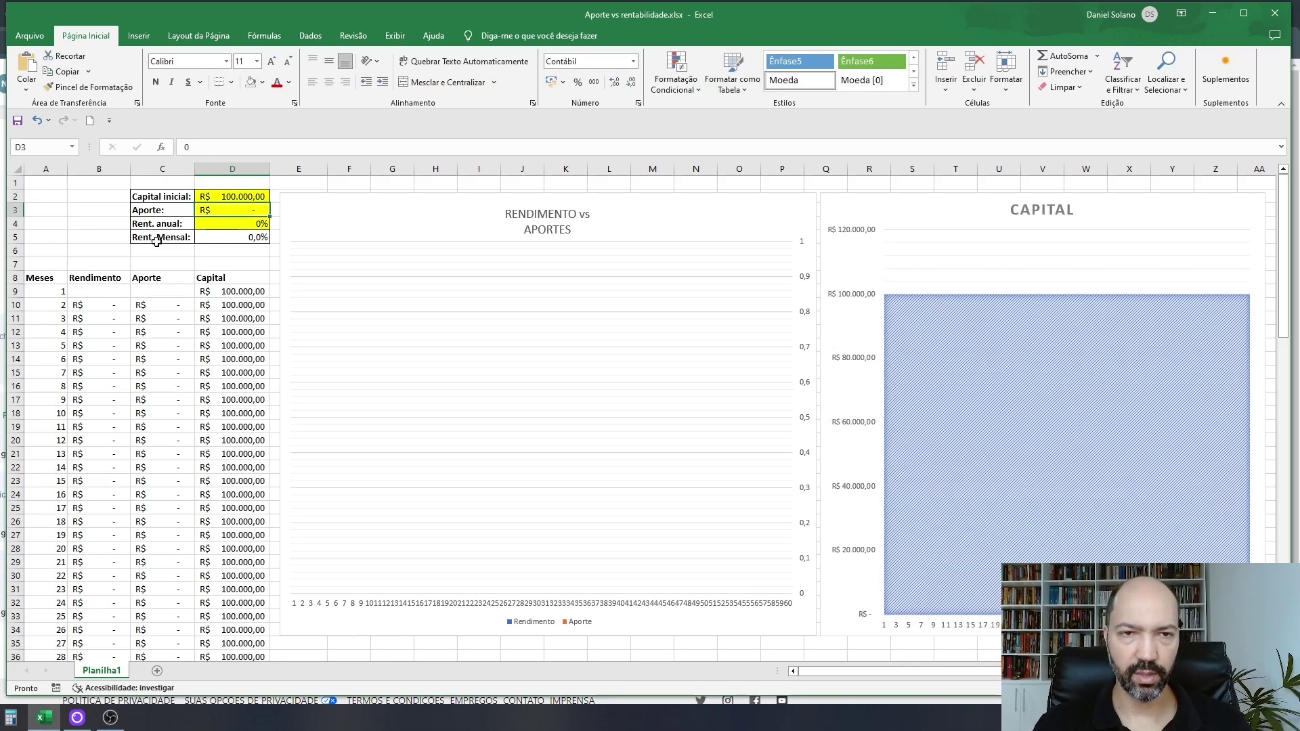
pyautogui.click(240, 224)
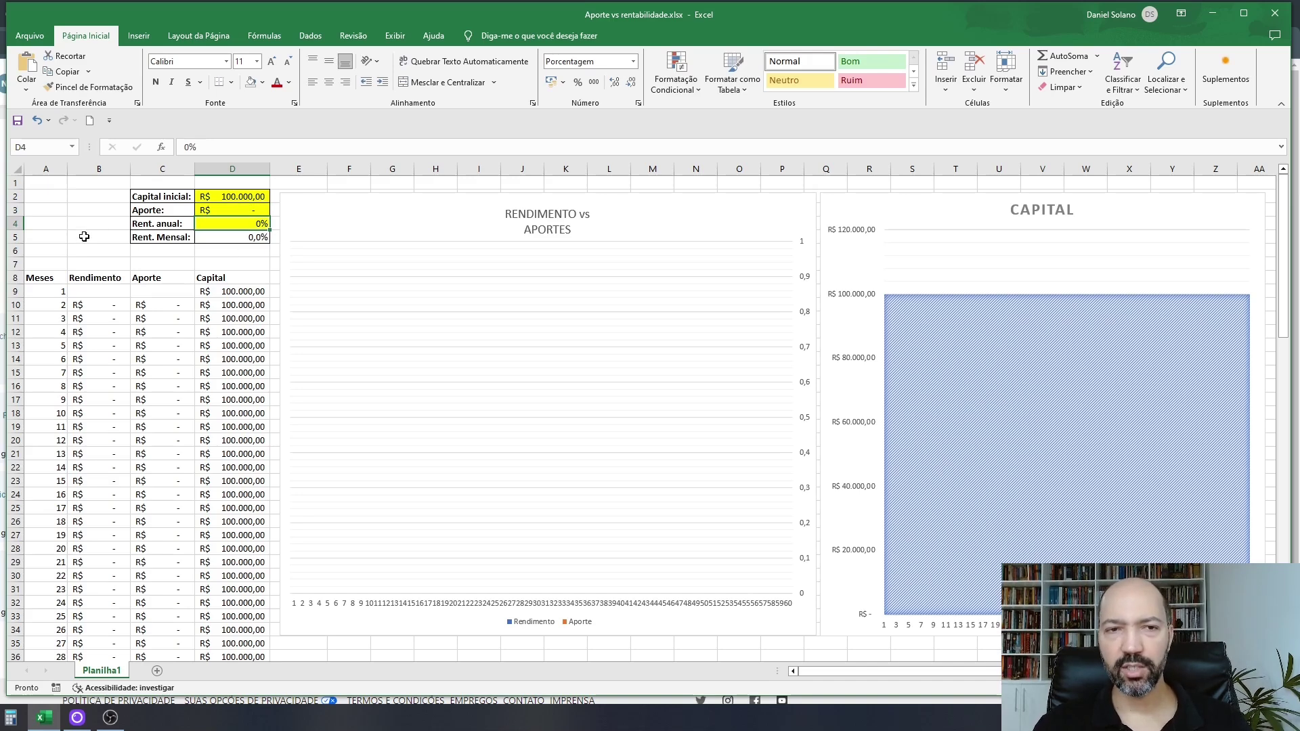
pyautogui.write('20')
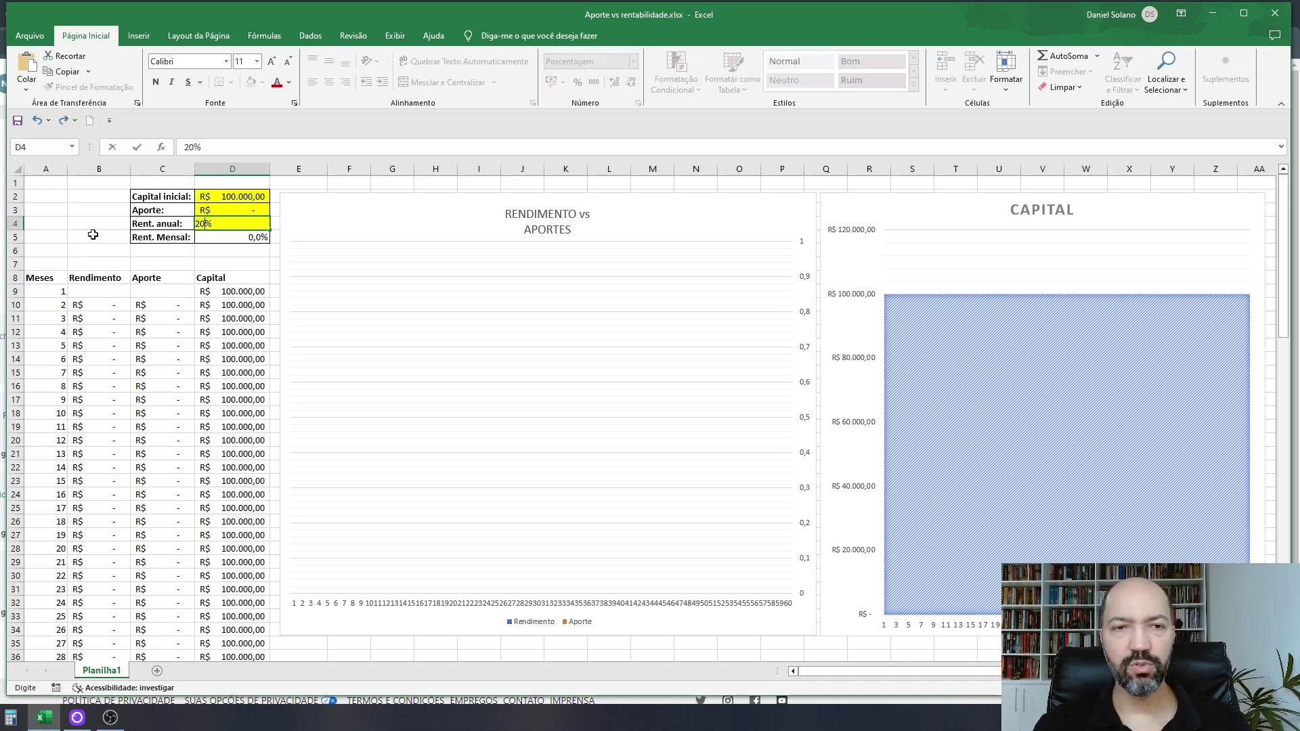
pyautogui.press('Return')
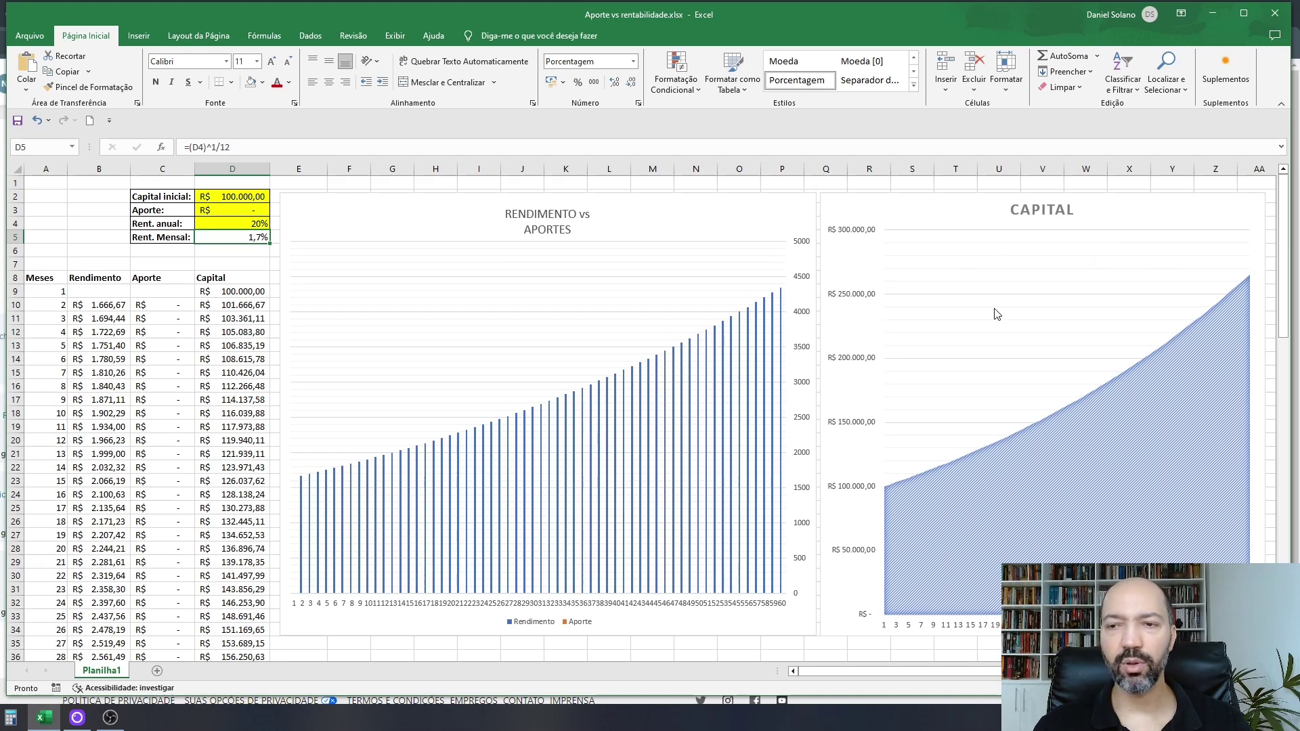
# Step: Set the monthly contribution (Aporte) in D3 to R$ 1.000, keeping the R$ 100.000 initial capital
pyautogui.click(215, 198)
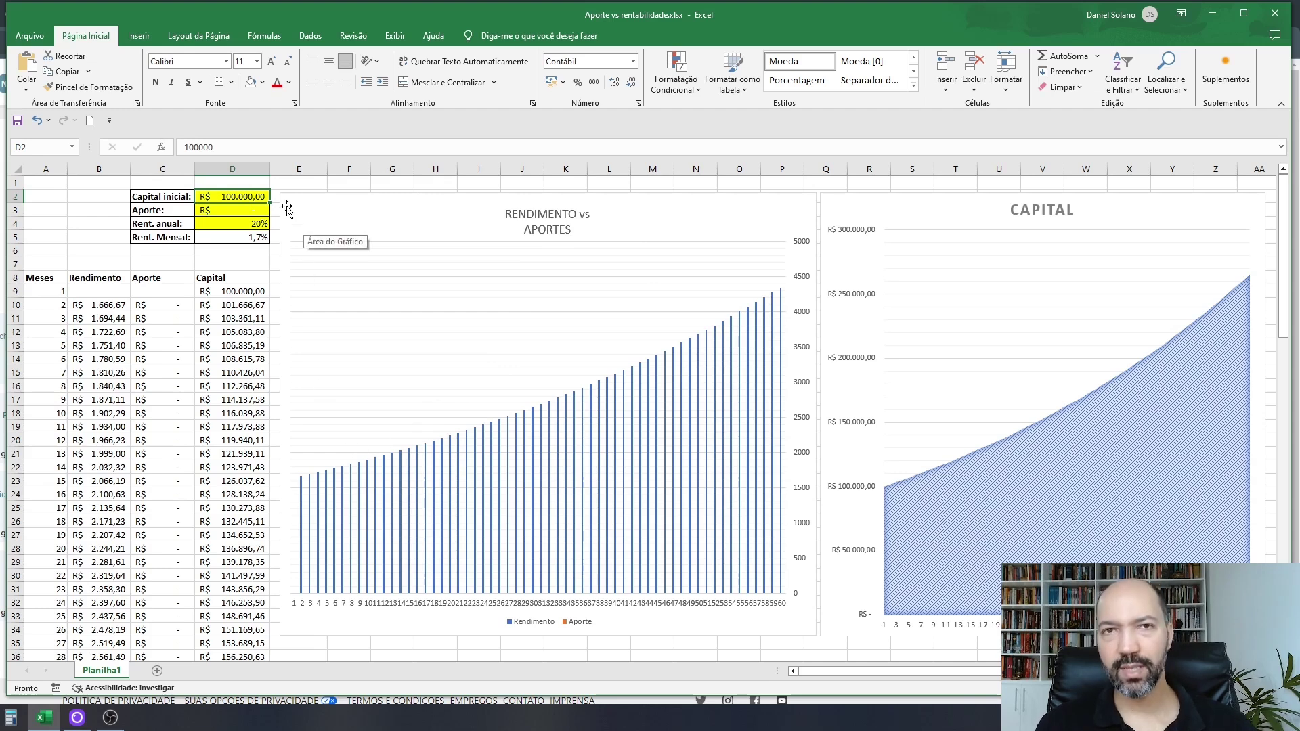
pyautogui.moveTo(302, 482)
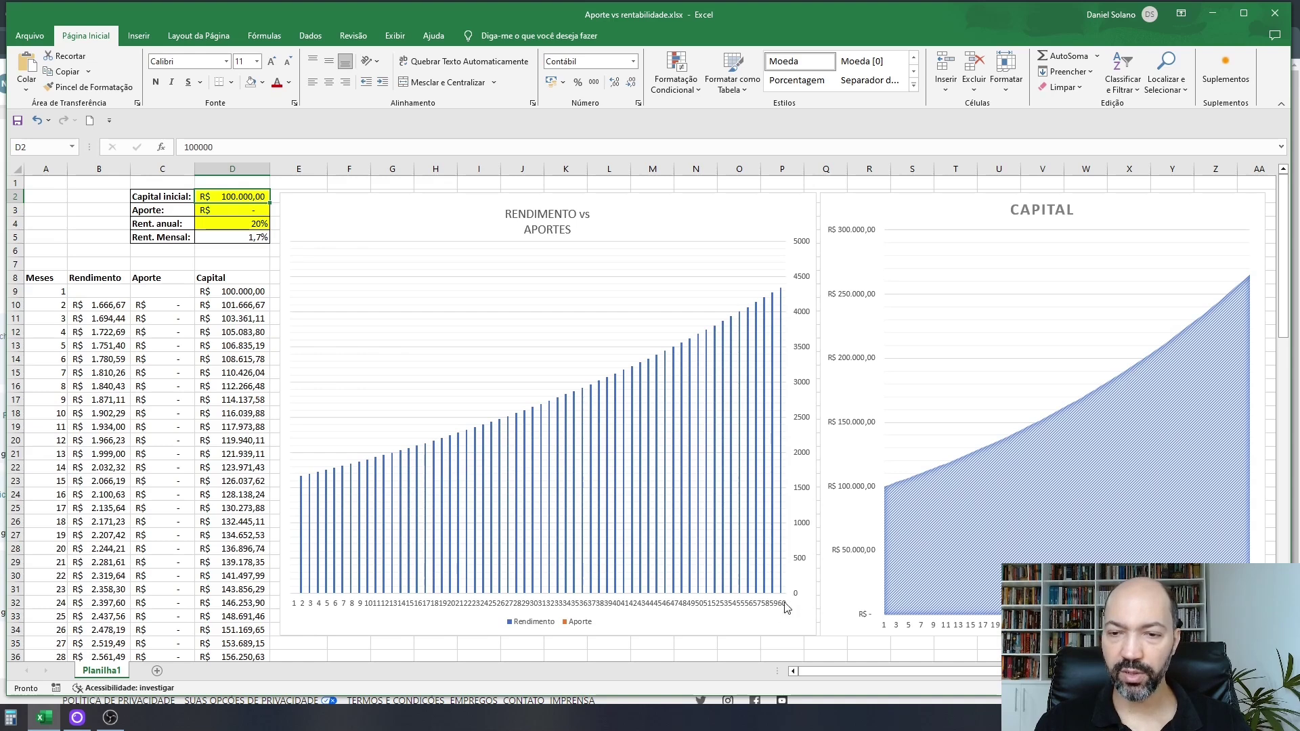
pyautogui.moveTo(781, 294)
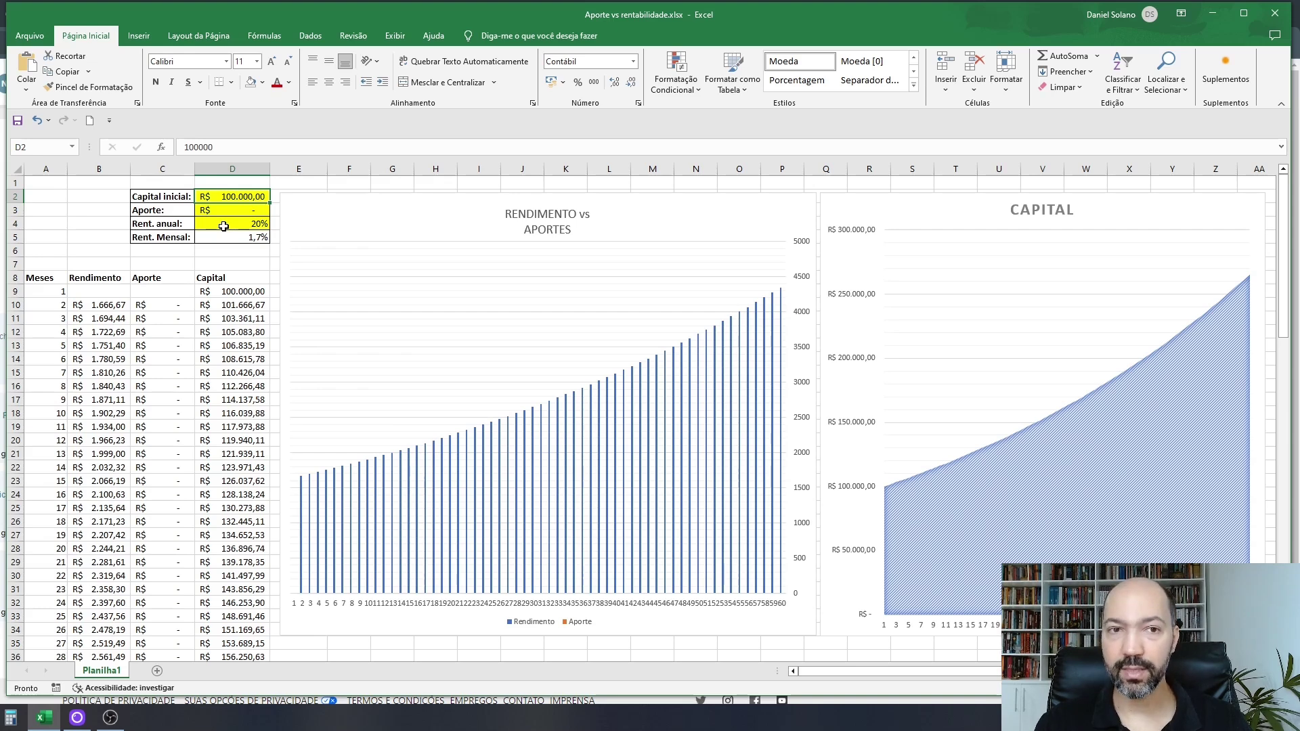
pyautogui.click(245, 209)
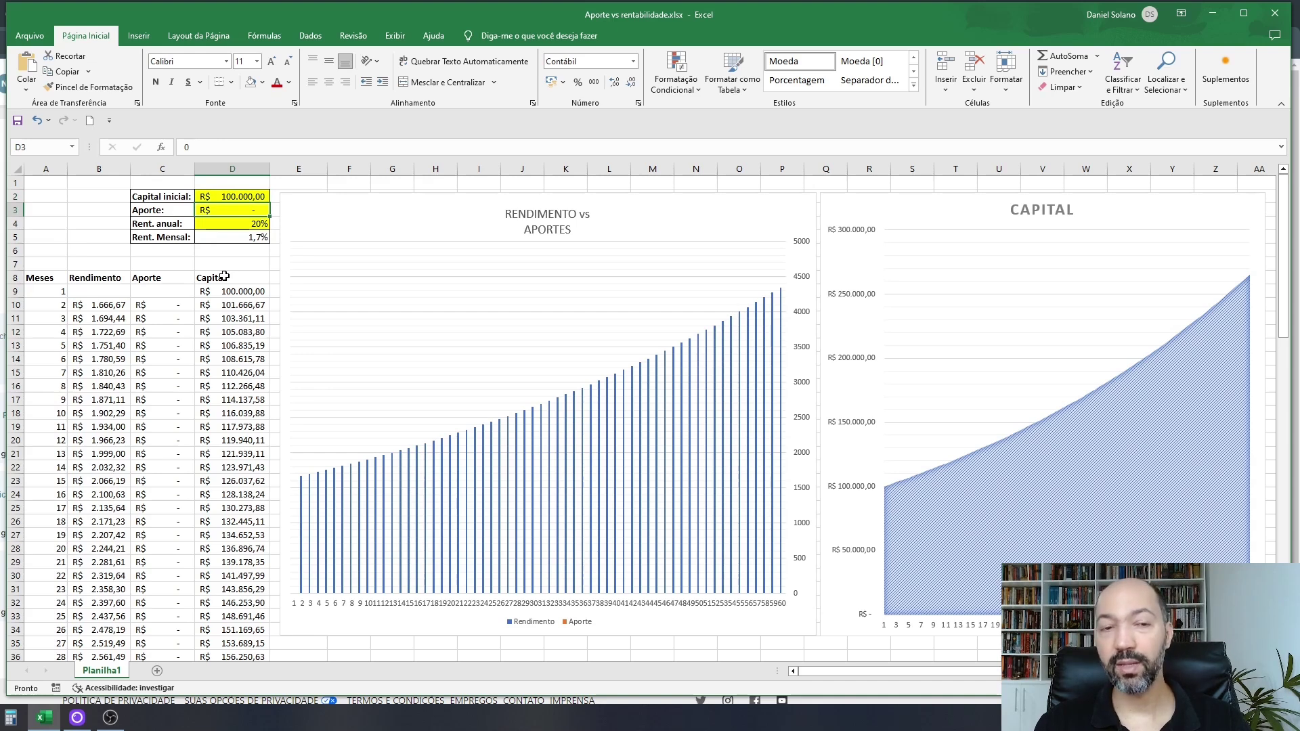
pyautogui.write('1000')
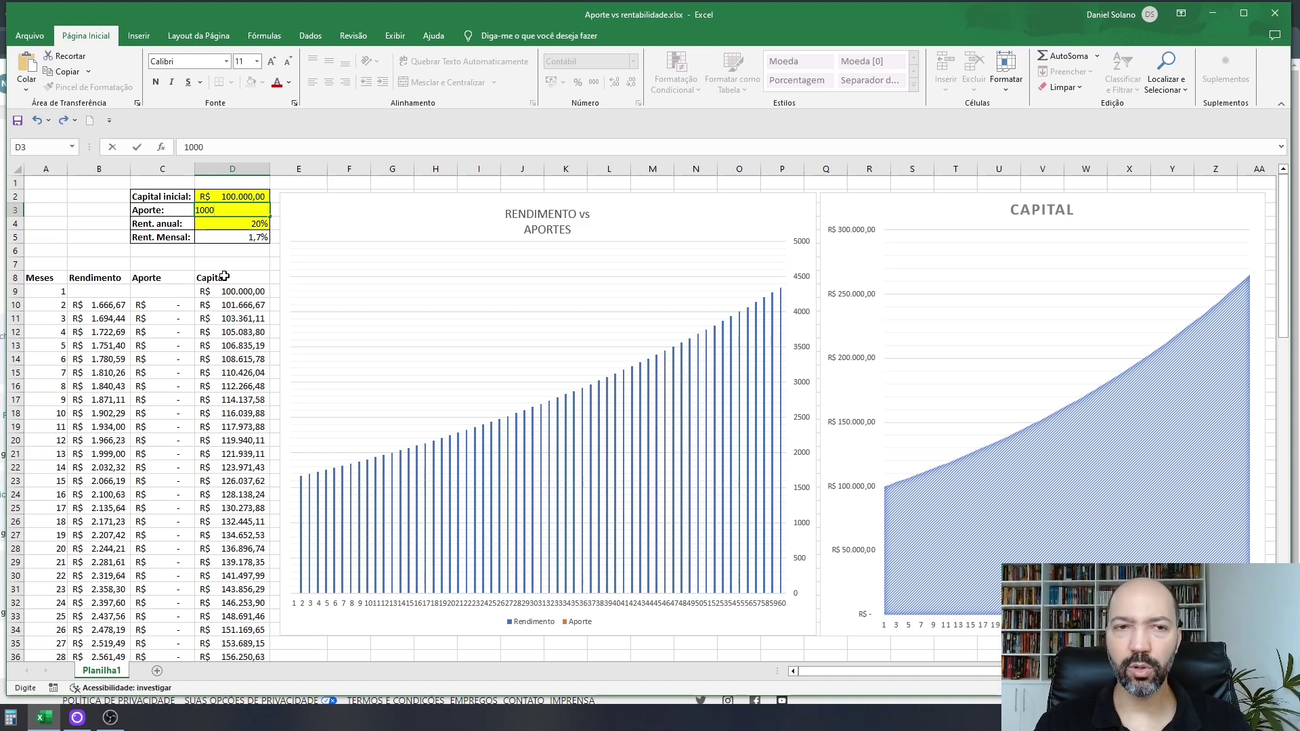
pyautogui.press('Return')
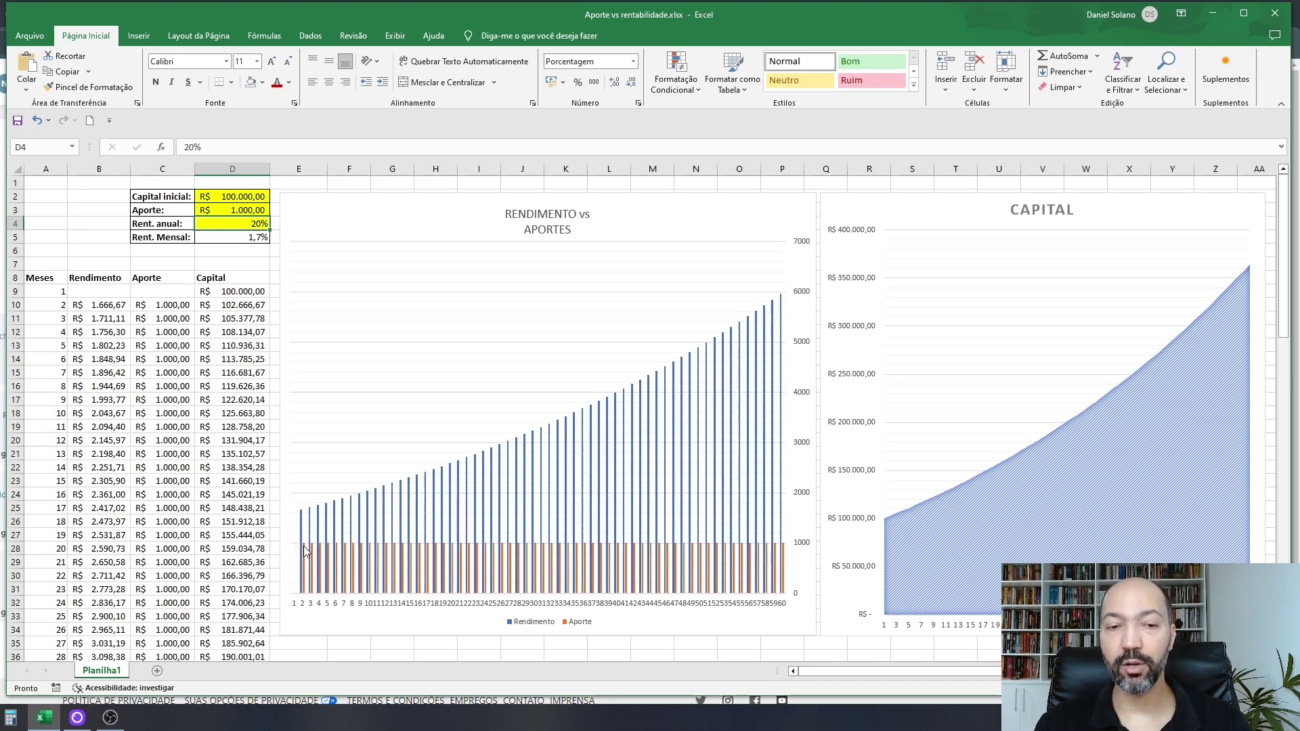
# Step: Raise the monthly contribution (Aporte) in D3 to R$ 2.000
pyautogui.moveTo(305, 552)
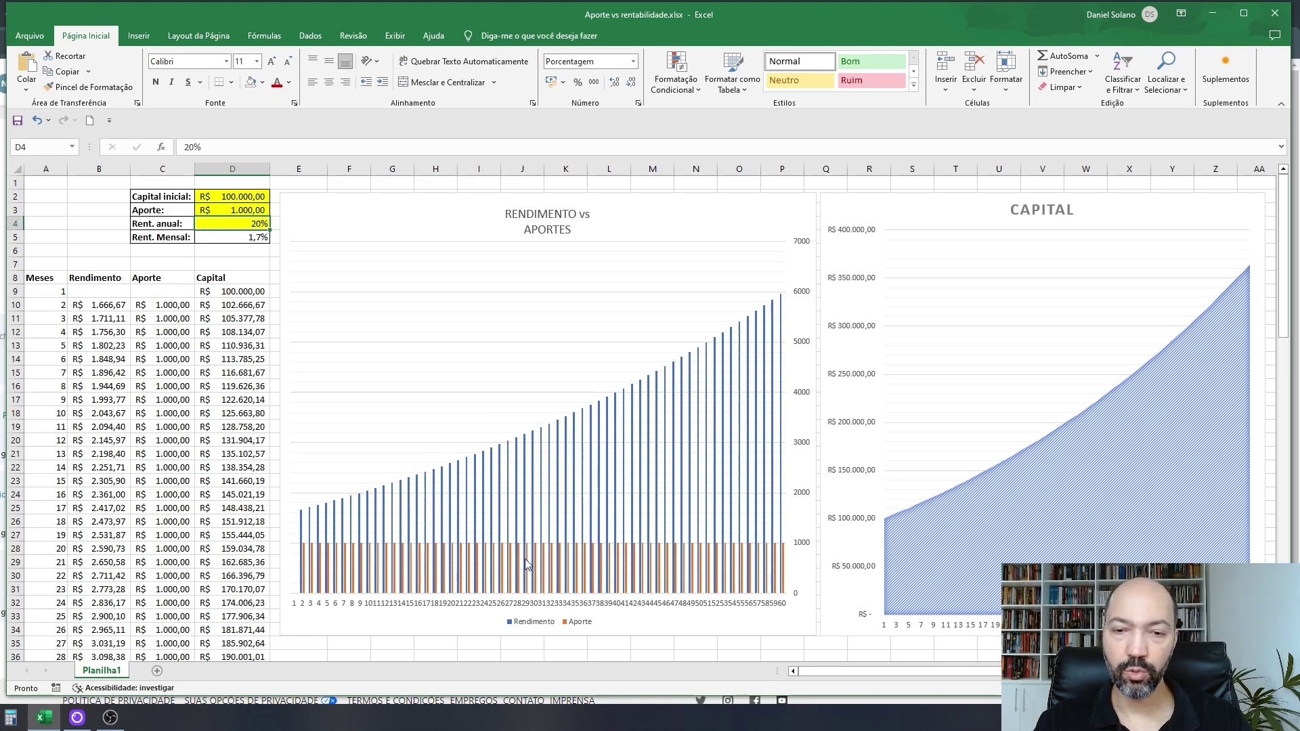
pyautogui.click(233, 208)
pyautogui.write('2000')
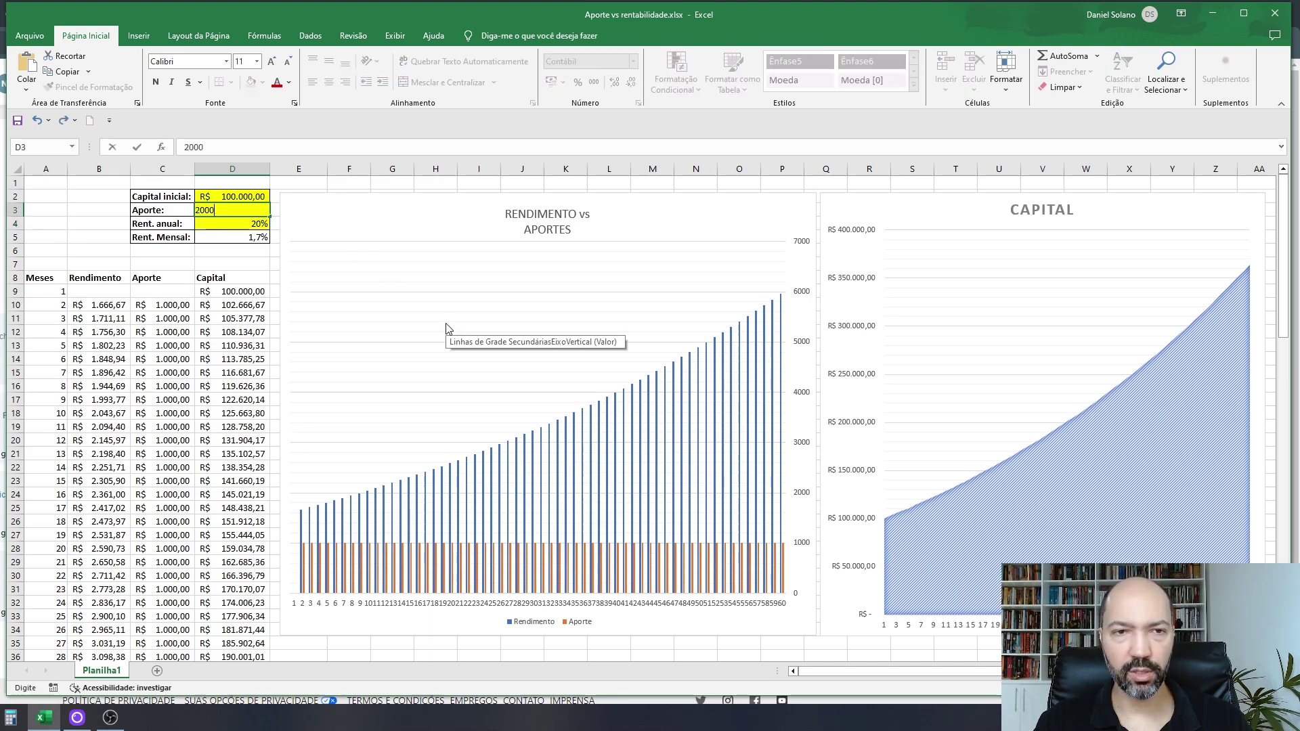
pyautogui.press('Return')
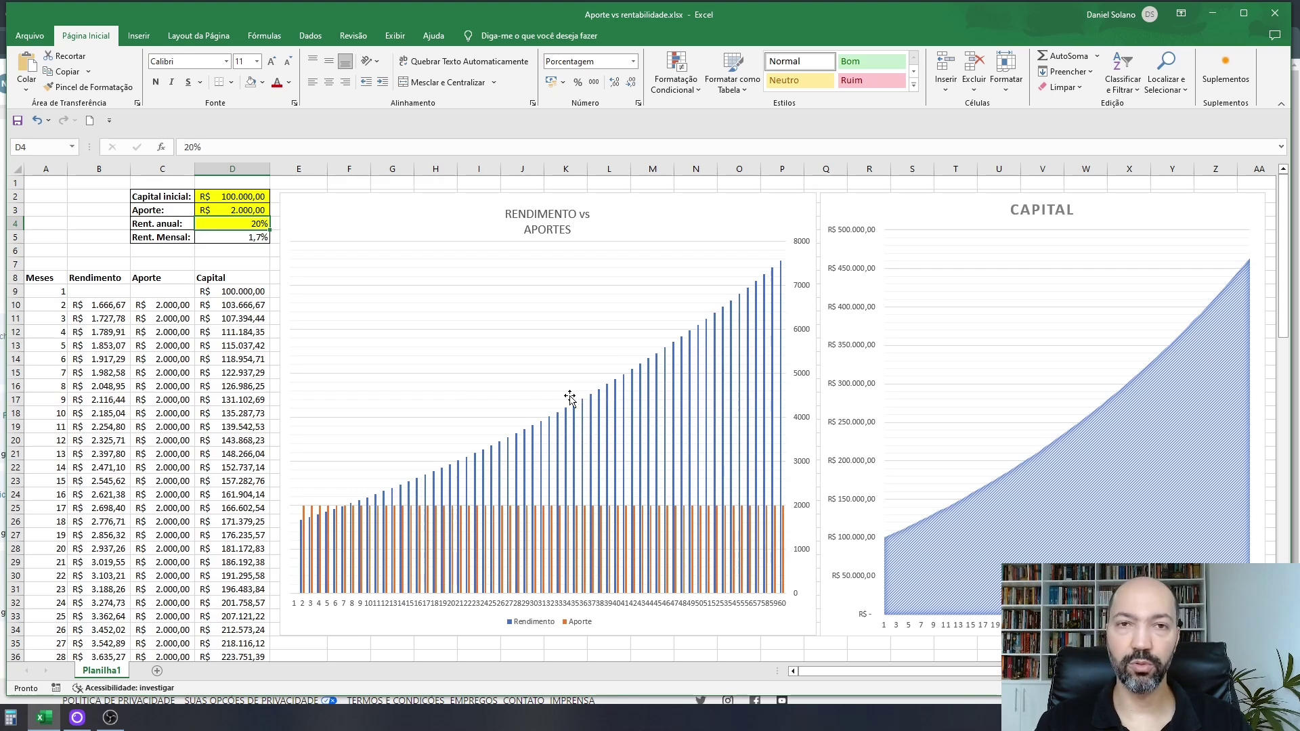
# Step: Reset the monthly contribution (Aporte) to 0 and set the initial capital (Capital inicial) to R$ 50.000
pyautogui.click(254, 211)
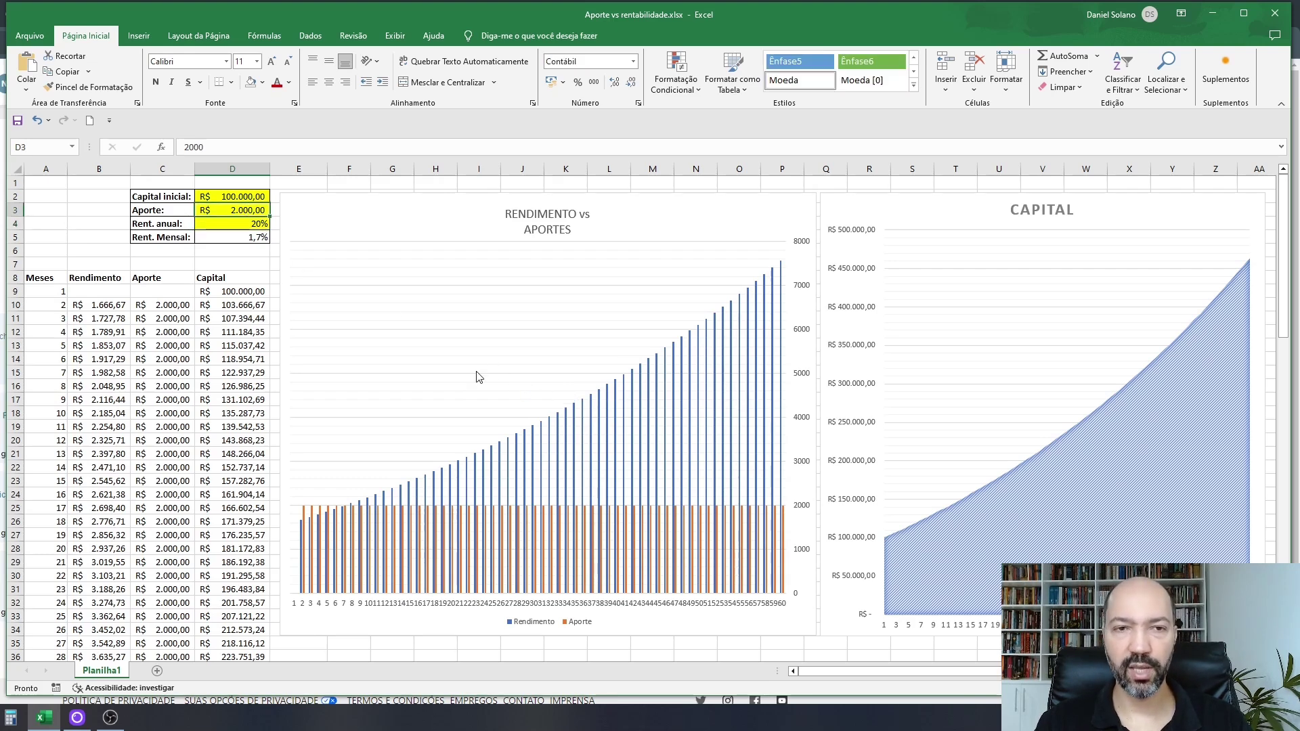
pyautogui.write('0')
pyautogui.hotkey('ctrl', 'Return')
pyautogui.press('Up')
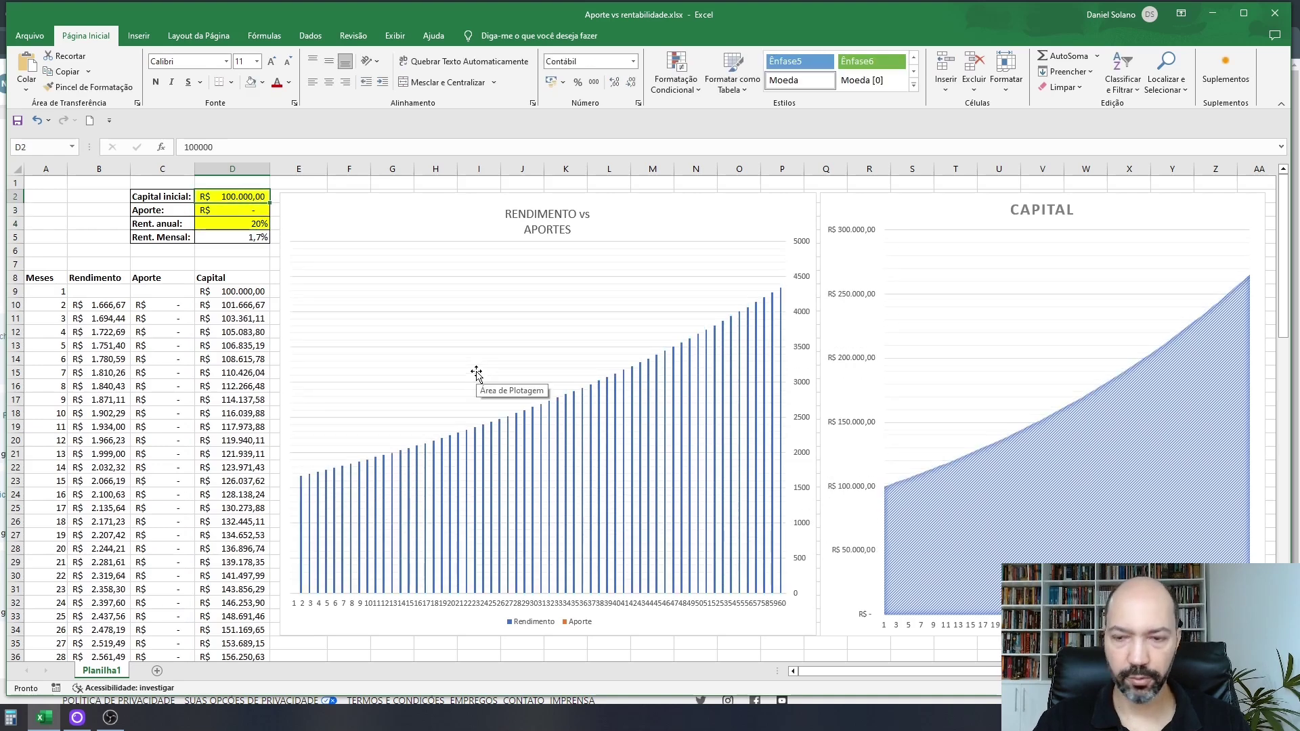
pyautogui.write('5000')
pyautogui.press('Return')
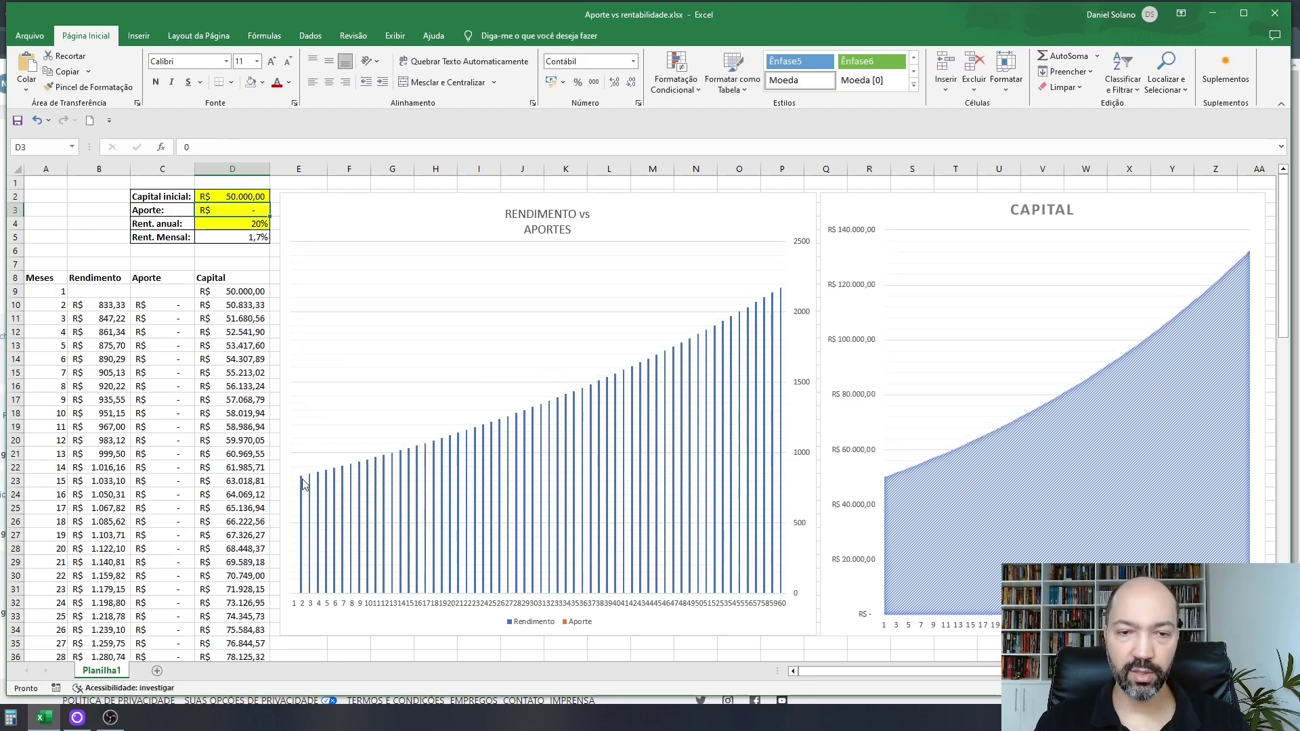
# Step: Set the monthly contribution (Aporte) to R$ 1.000 for the R$ 50.000 capital scenario
pyautogui.moveTo(303, 484)
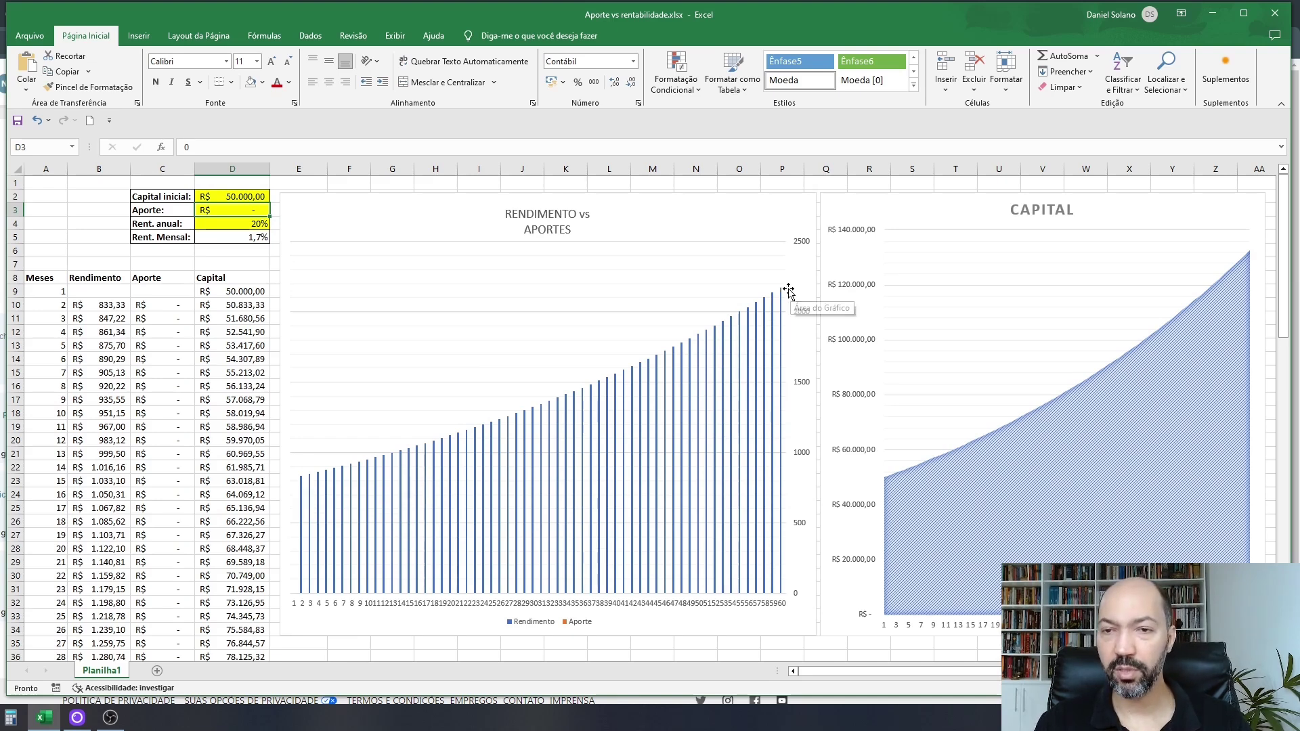
pyautogui.moveTo(783, 293)
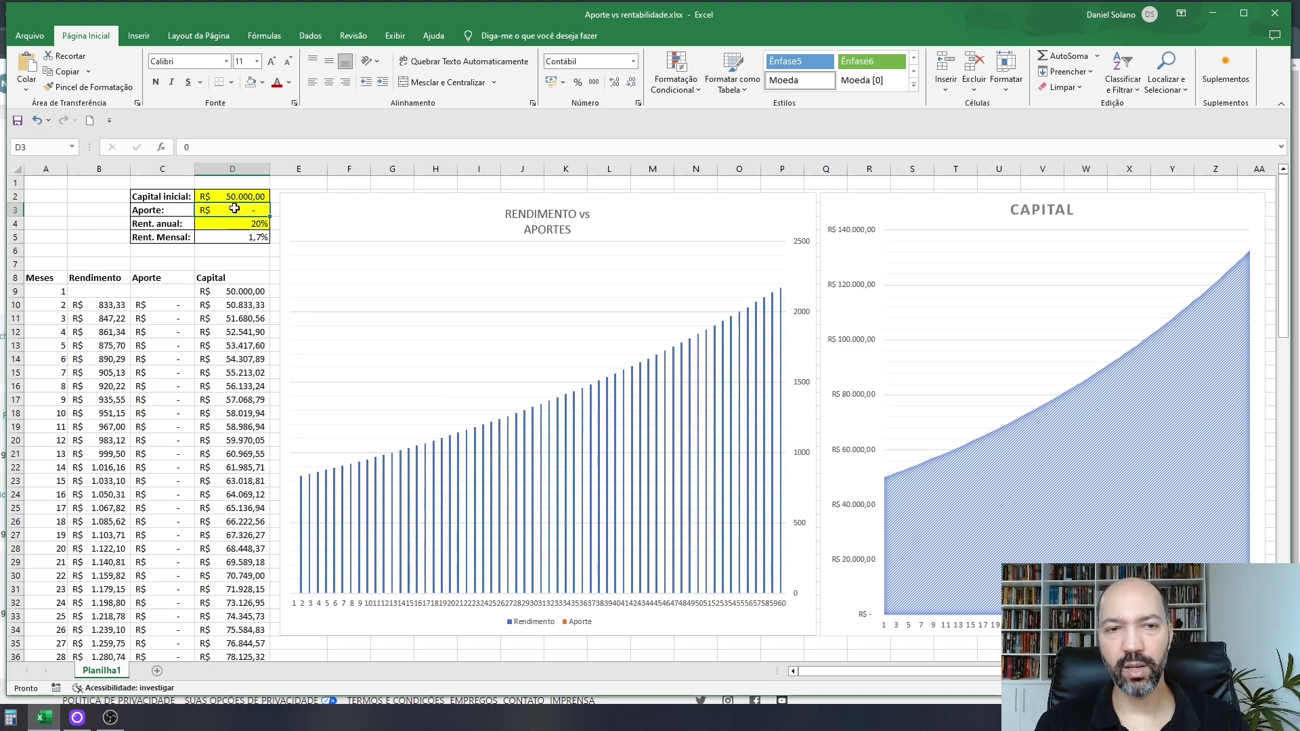
pyautogui.write('1000')
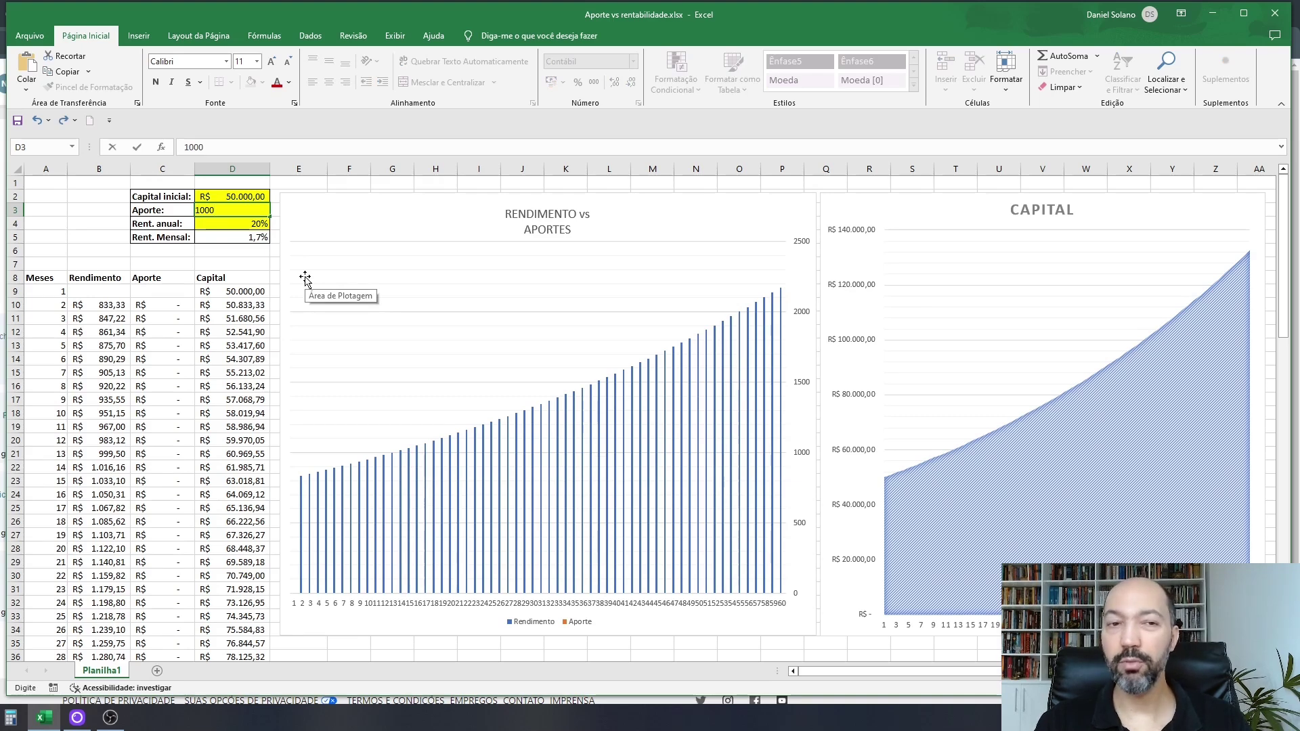
pyautogui.press('Return')
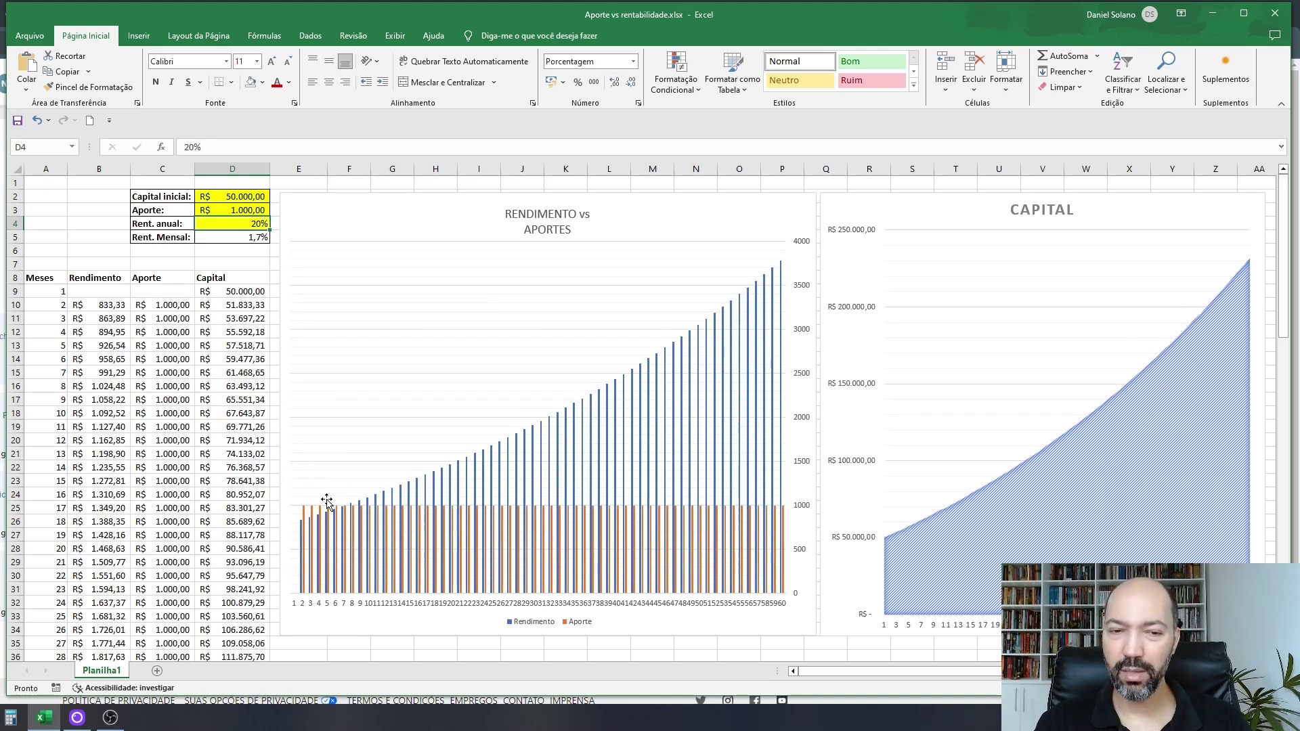
# Step: Set the initial capital (Capital inicial) to R$ 20.000 and the monthly contribution (Aporte) to 0
pyautogui.moveTo(329, 509)
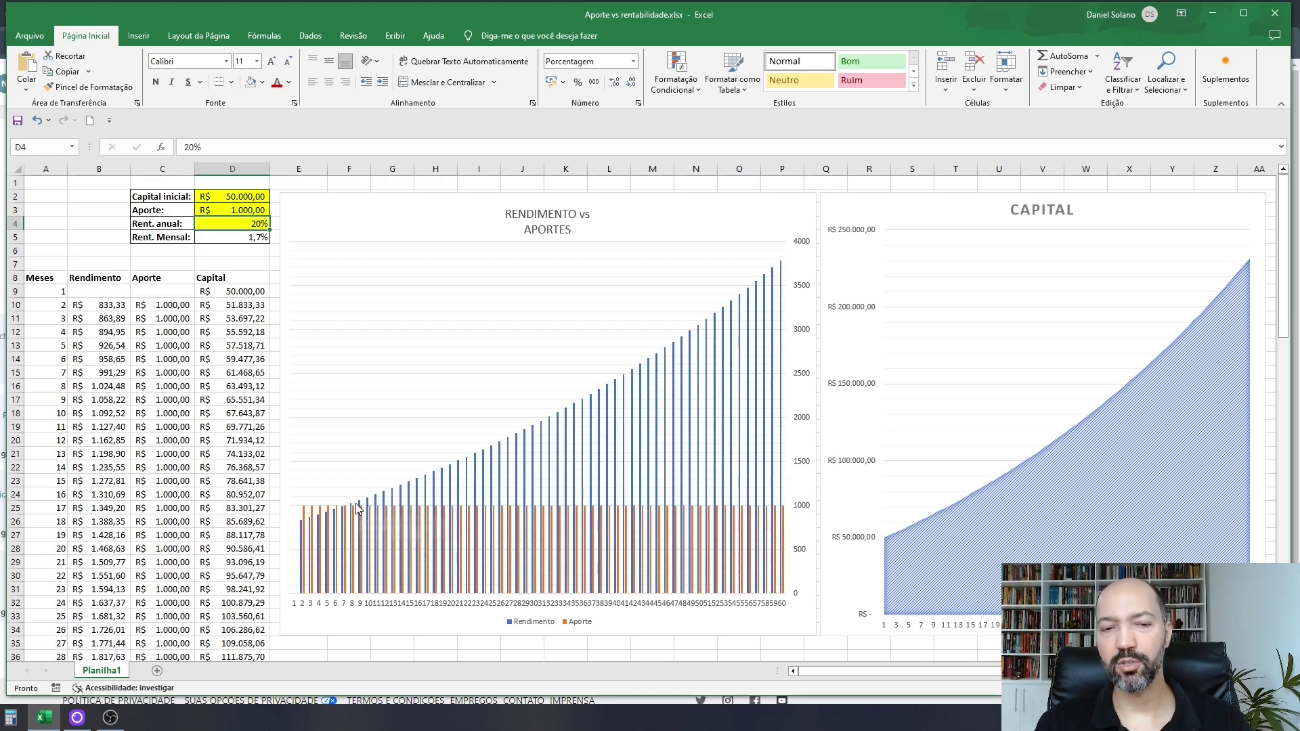
pyautogui.moveTo(395, 522)
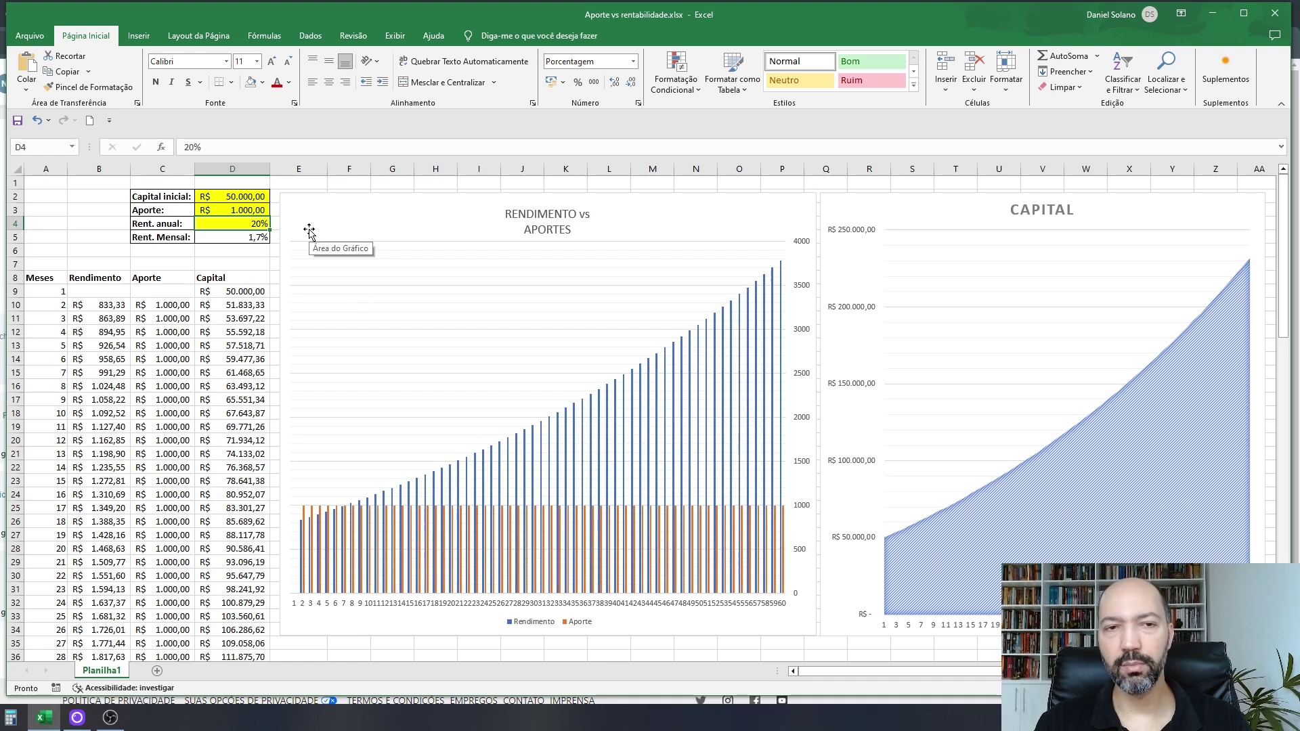
pyautogui.moveTo(561, 424)
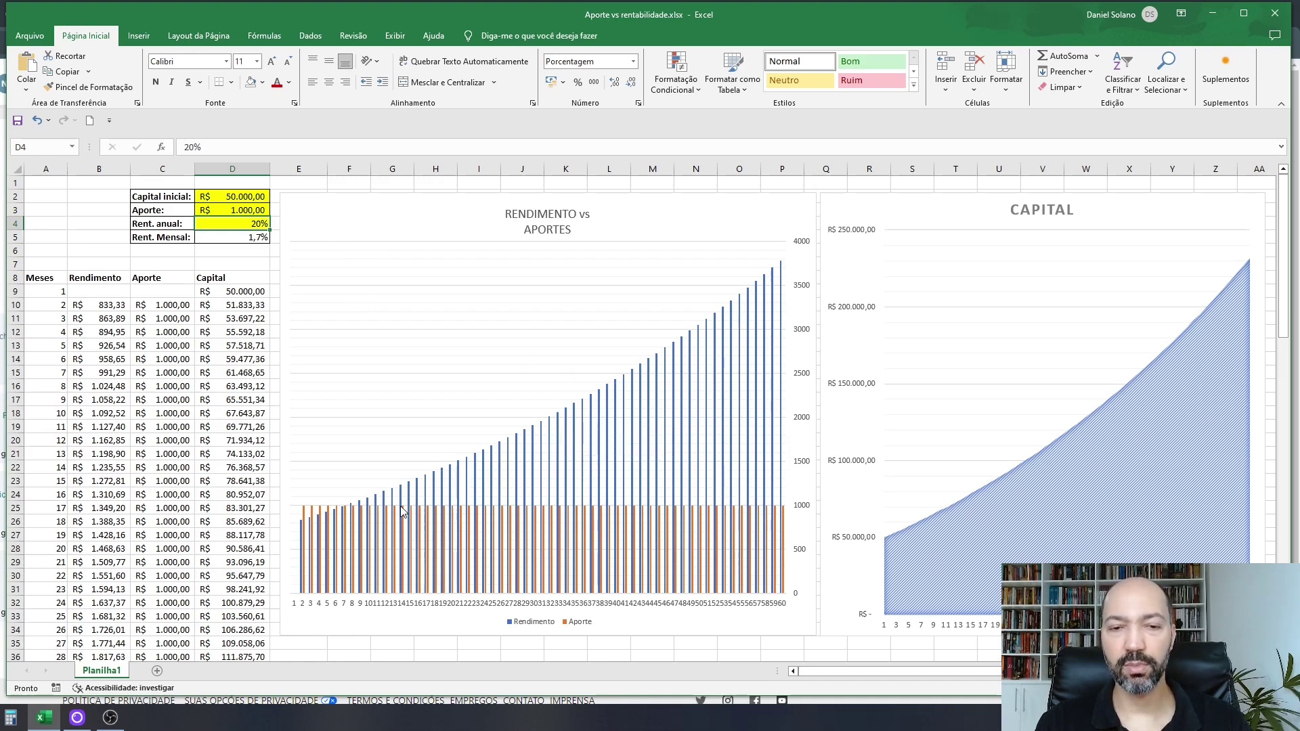
pyautogui.click(228, 196)
pyautogui.moveTo(601, 411)
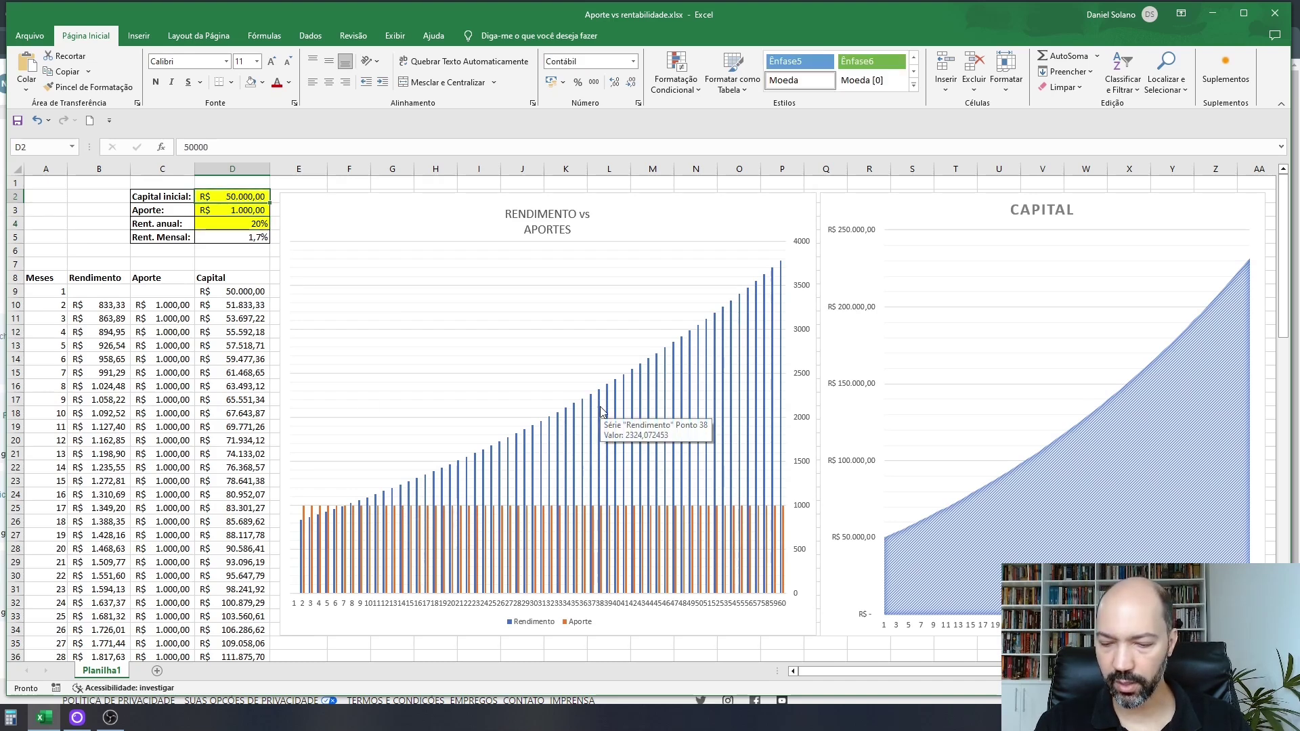
pyautogui.write('20000')
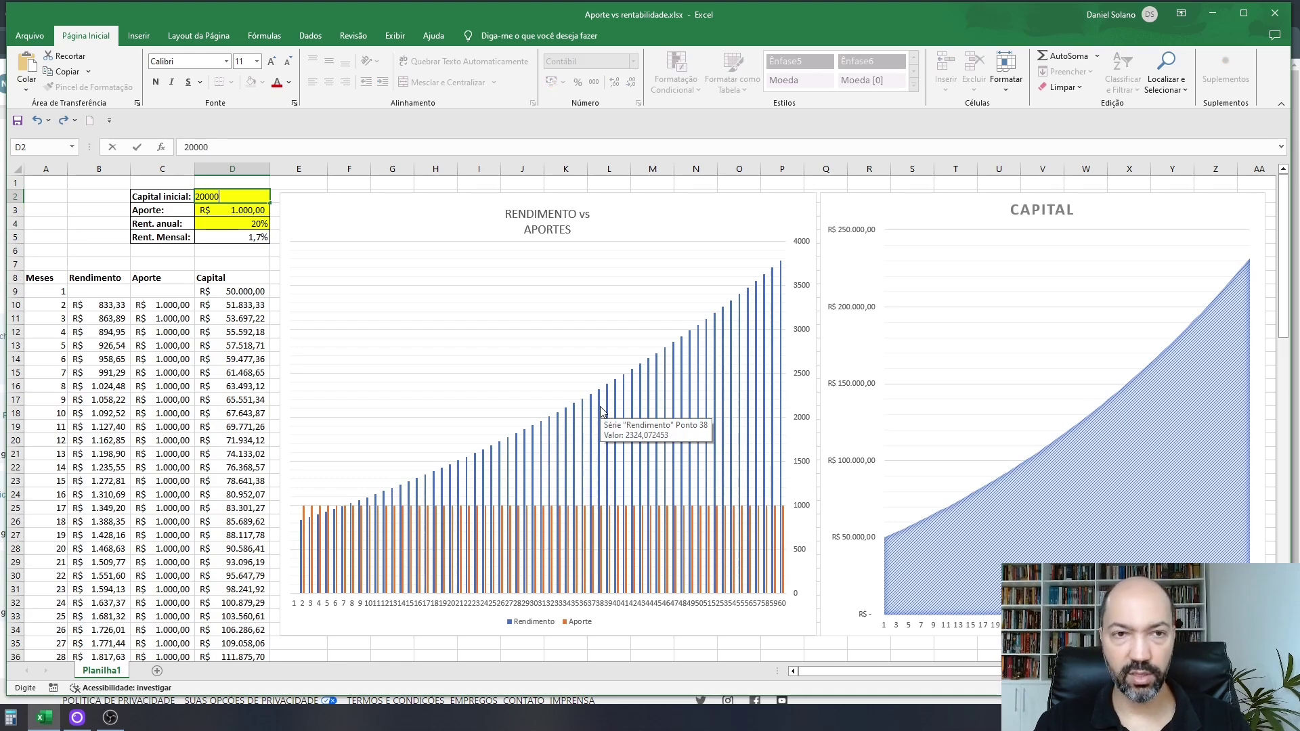
pyautogui.press('Return')
pyautogui.write('0')
pyautogui.press('Return')
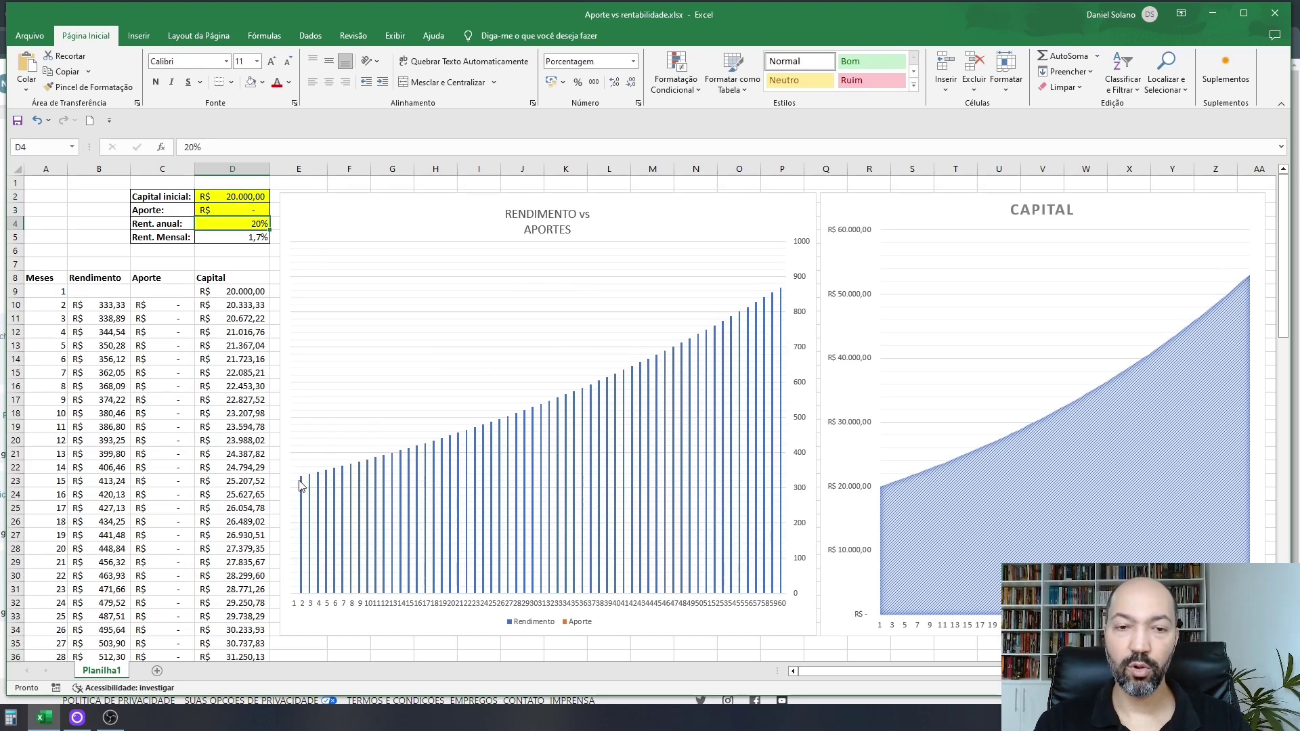
# Step: Set the monthly contribution (Aporte) in D3 to R$ 500 for the R$ 20.000 capital scenario
pyautogui.moveTo(302, 482)
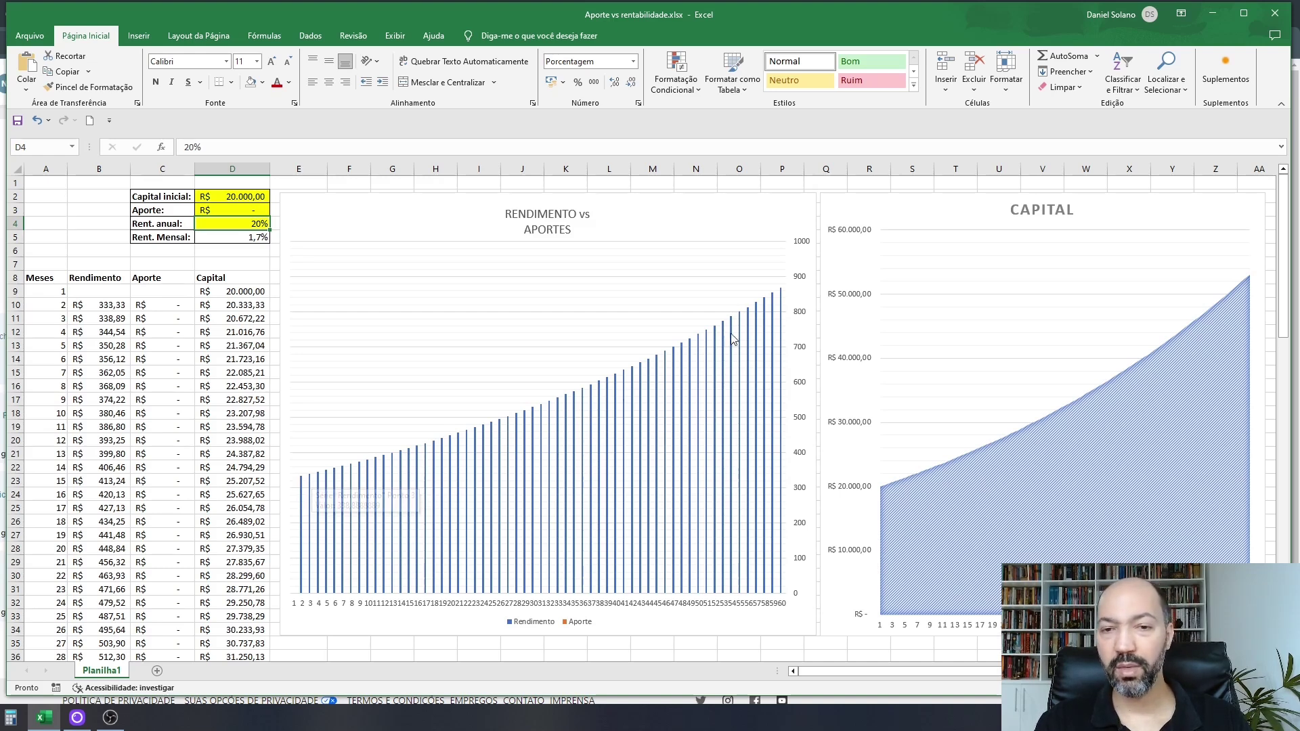
pyautogui.moveTo(776, 302)
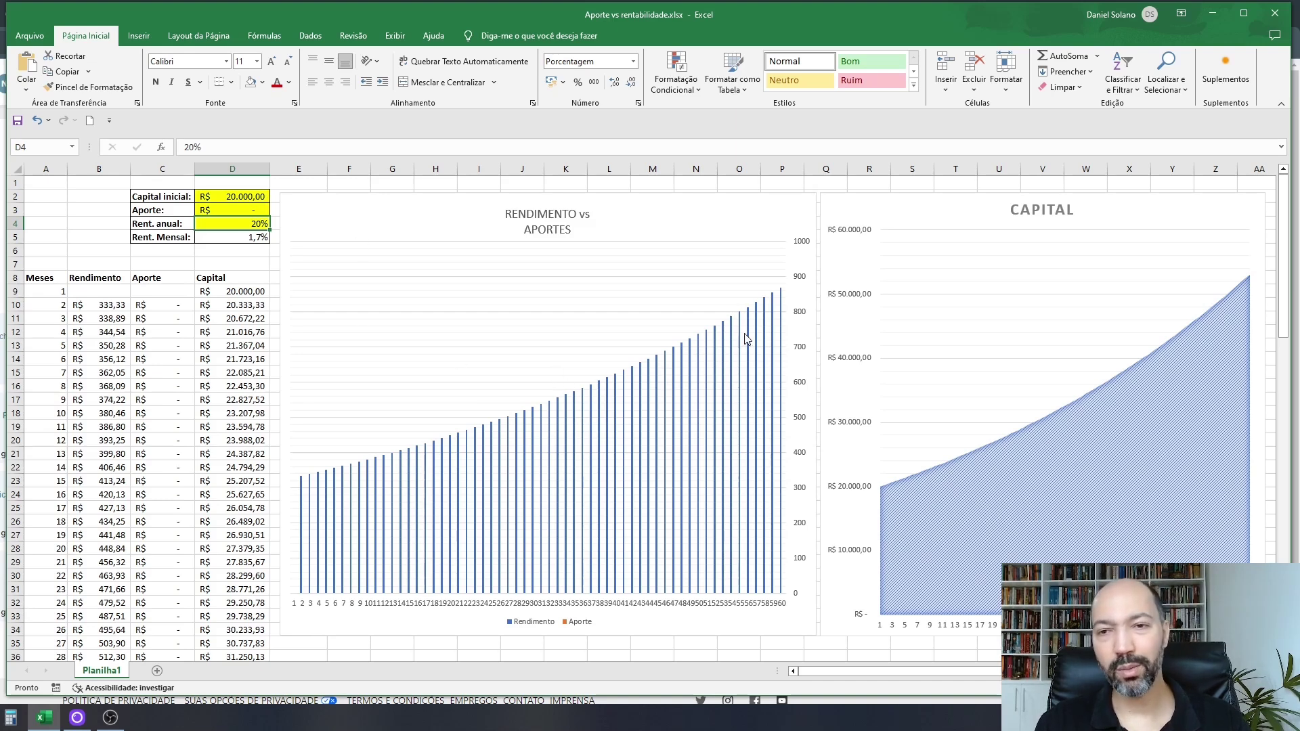
pyautogui.click(239, 210)
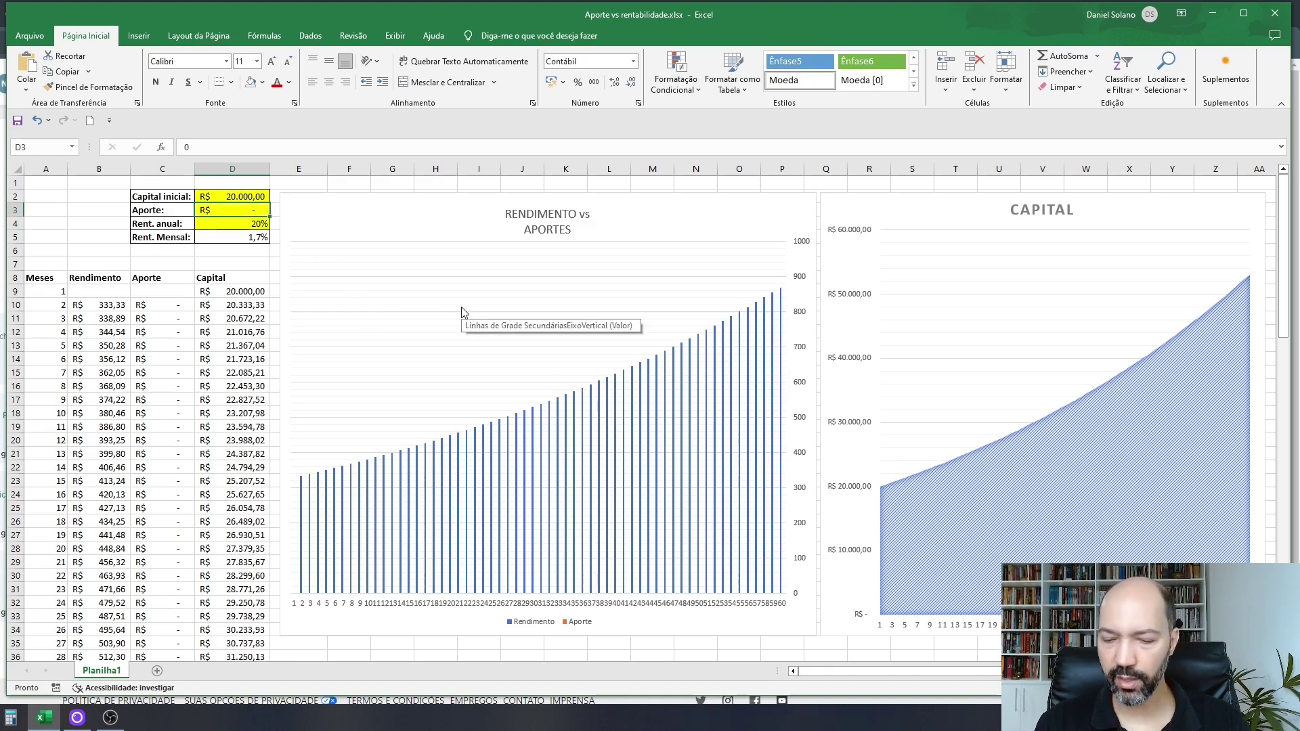
pyautogui.write('500')
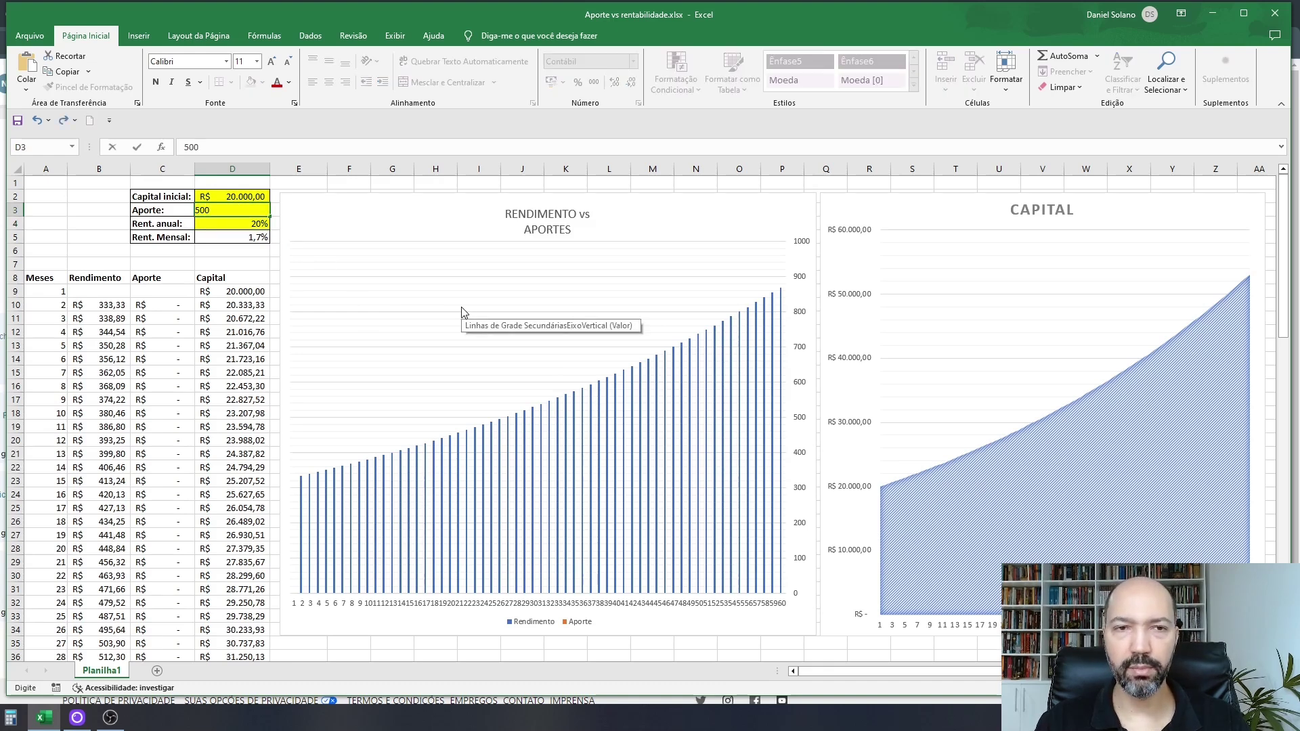
pyautogui.press('Return')
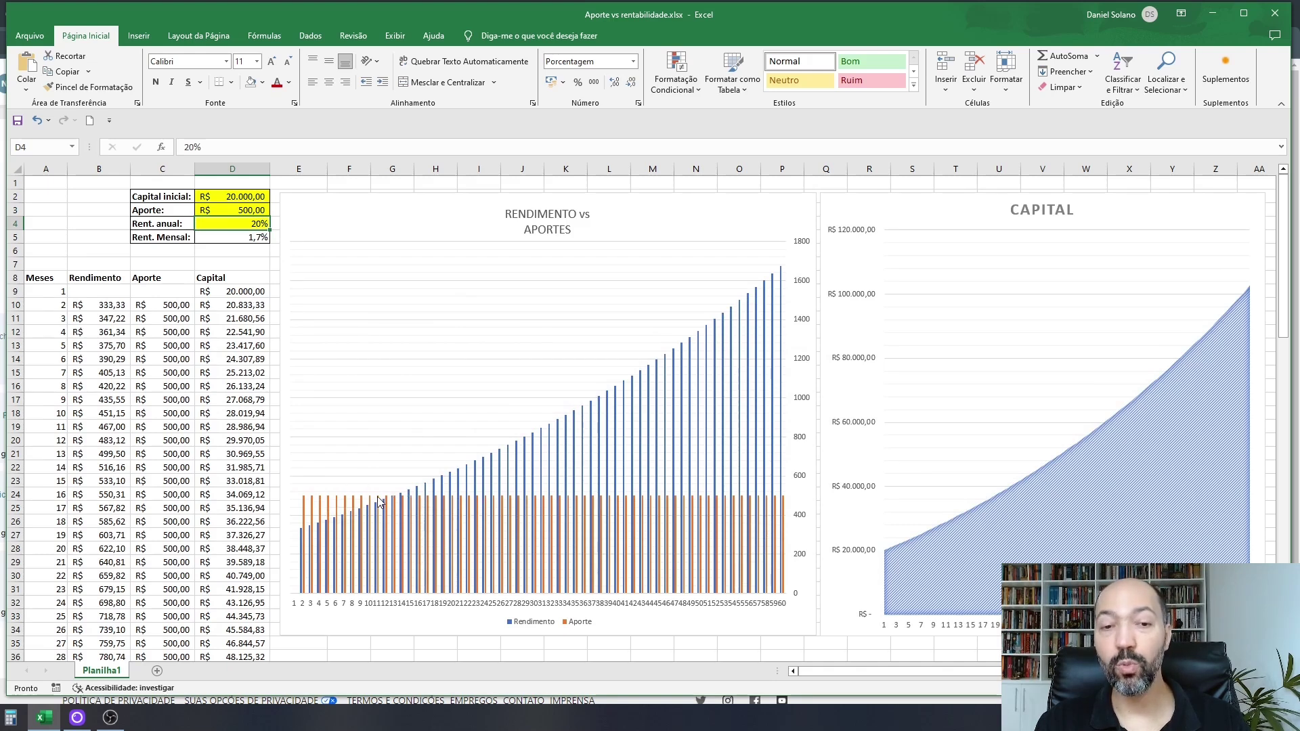
pyautogui.moveTo(379, 501)
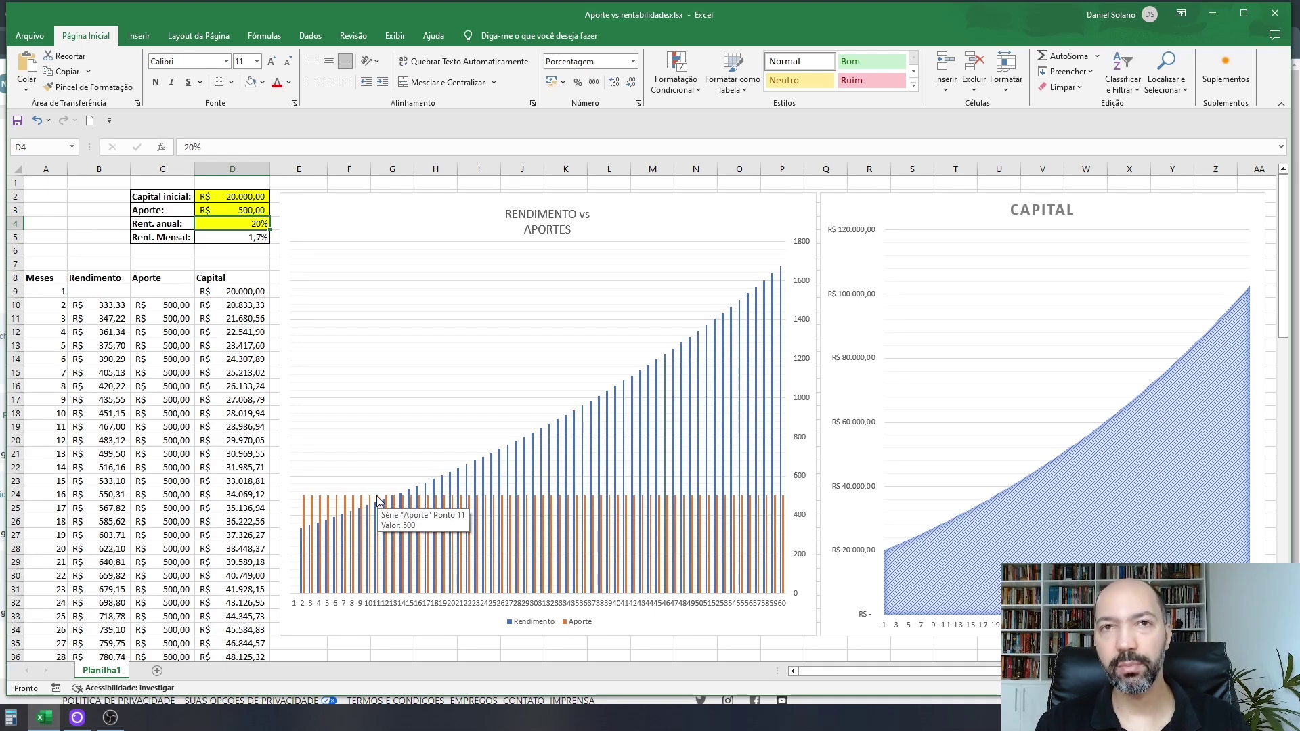
pyautogui.moveTo(347, 519)
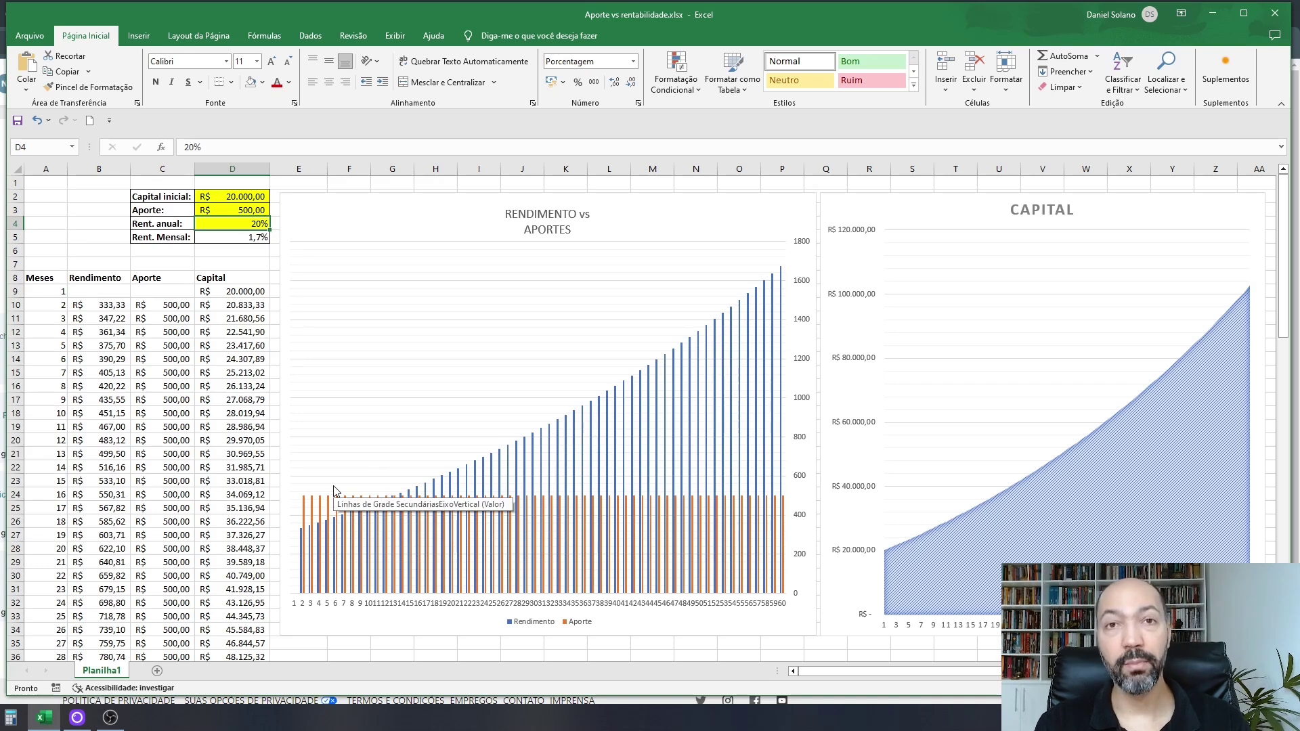
pyautogui.click(232, 210)
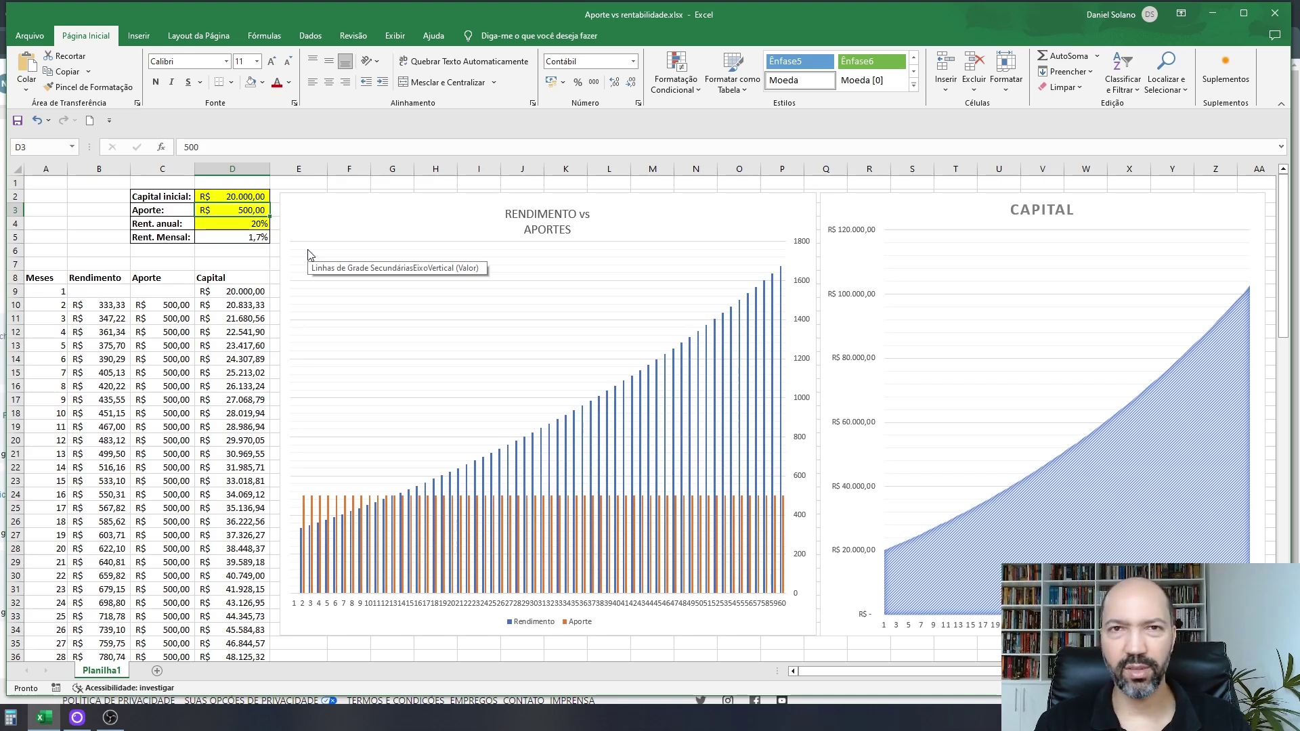
# Step: Set the monthly contribution (Aporte) in D3 to R$ 1.000 for the R$ 20.000 capital scenario
pyautogui.write('1000')
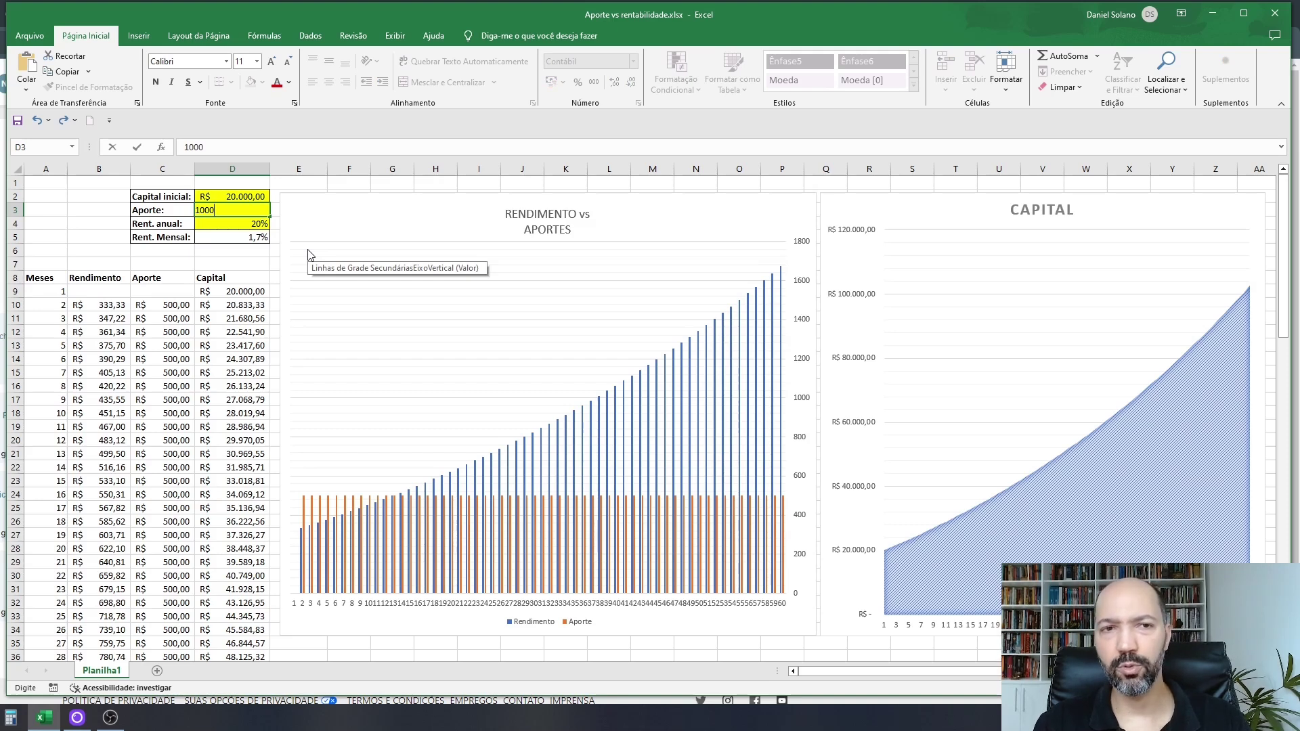
pyautogui.press('Return')
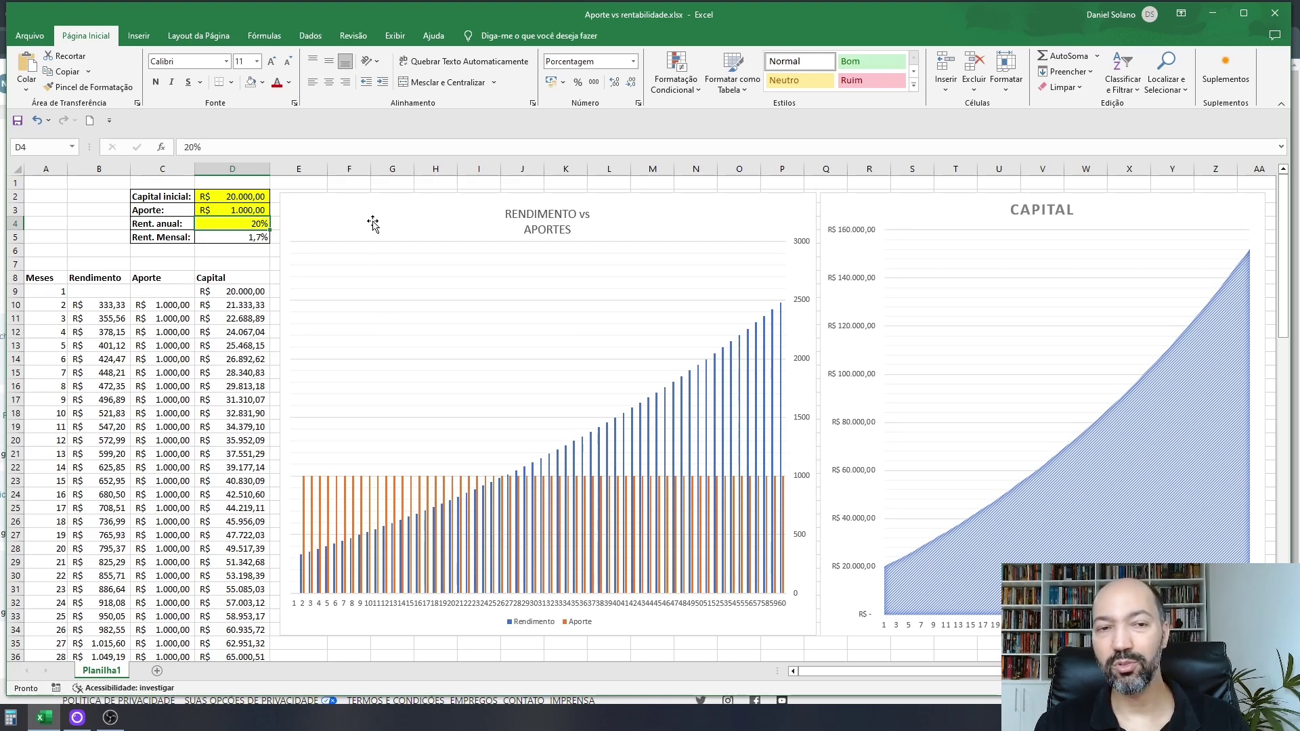
# Step: Reset the monthly contribution (Aporte) to 0 and set the initial capital (Capital inicial) to R$ 10.000
pyautogui.click(242, 209)
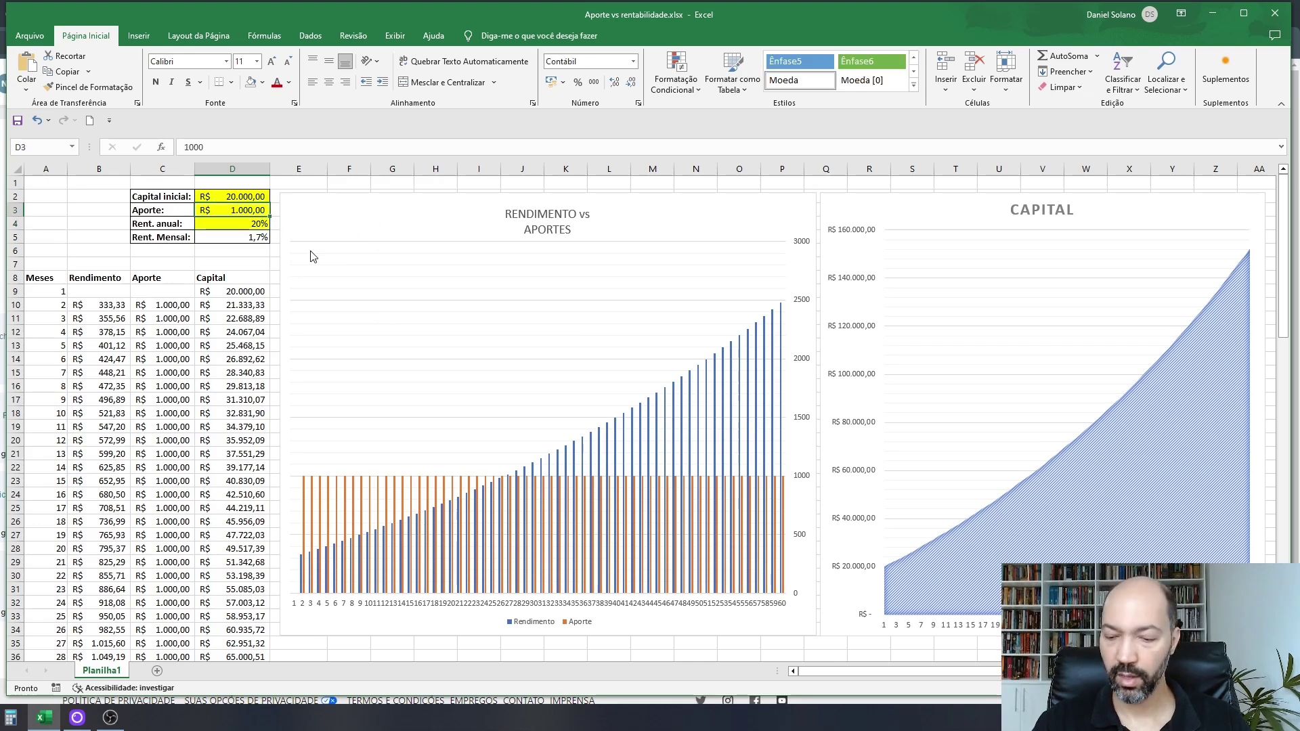
pyautogui.write('0')
pyautogui.press('Up')
pyautogui.write('10000')
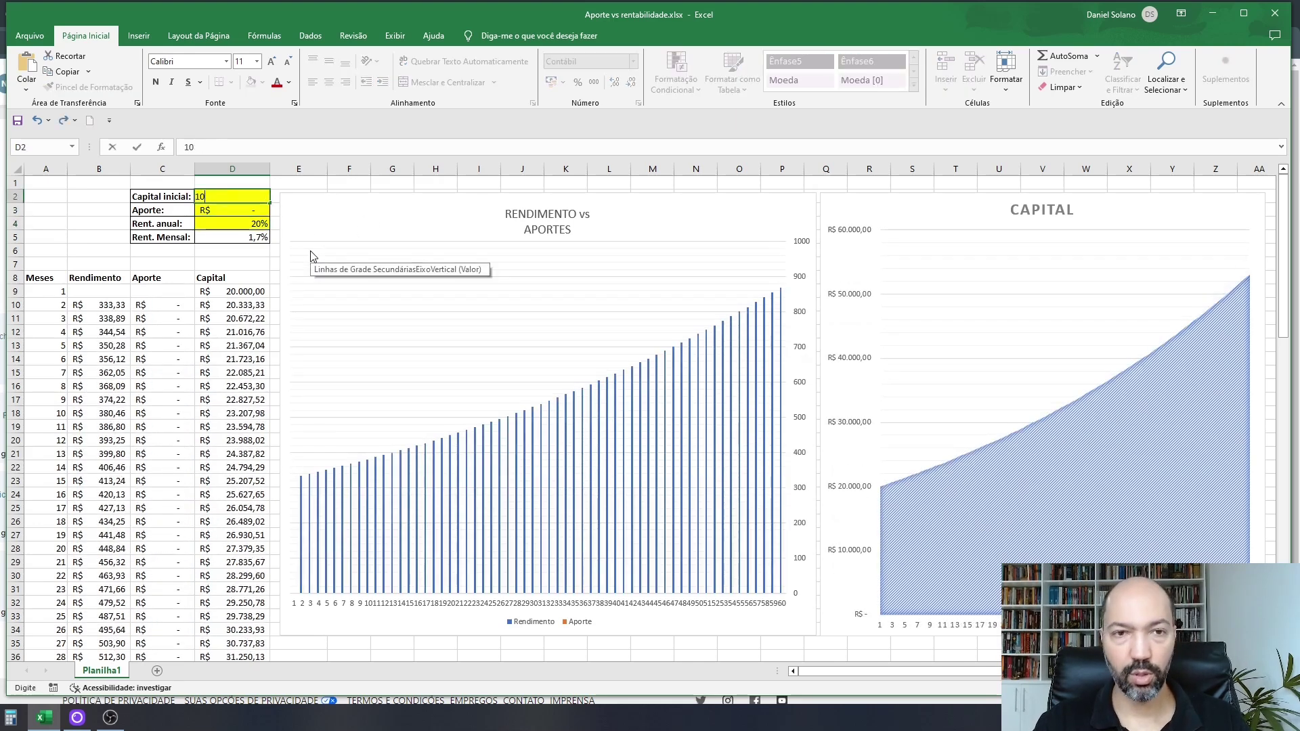
pyautogui.press('Return')
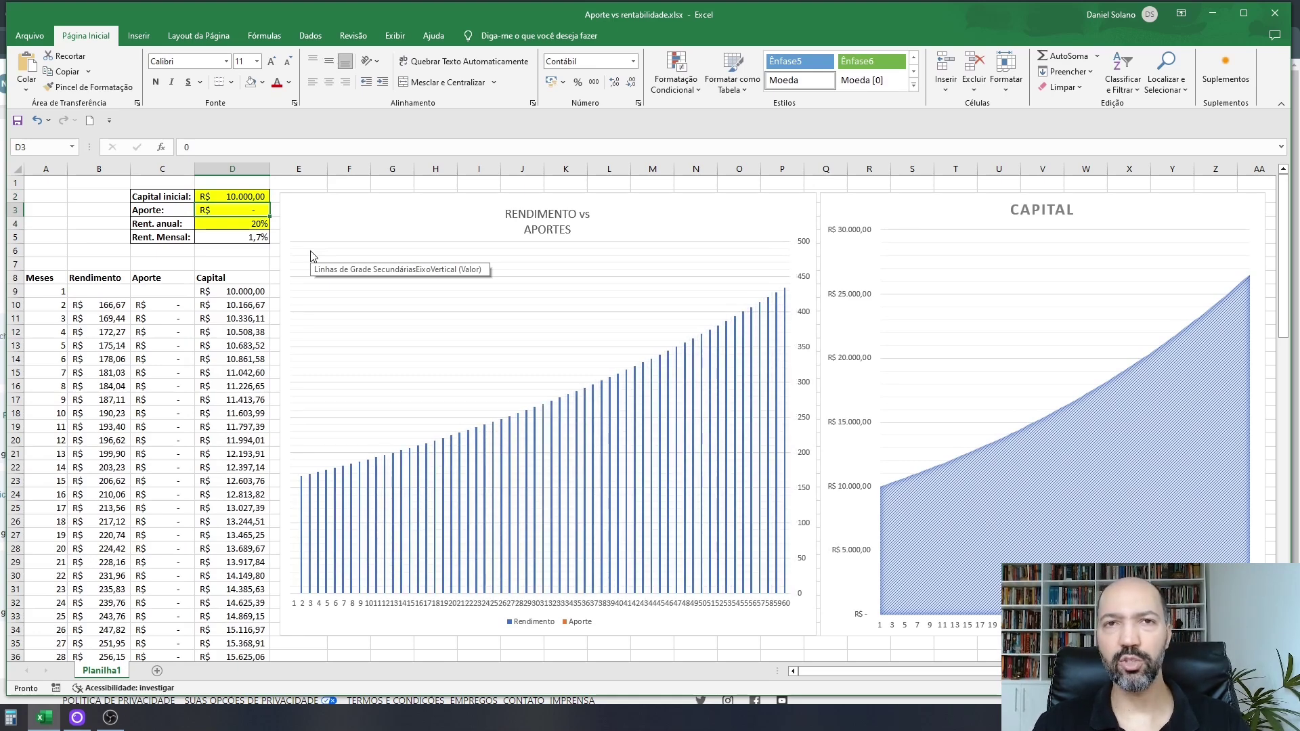
# Step: Set the monthly contribution (Aporte) to R$ 500 for the R$ 10.000 capital scenario
pyautogui.click(254, 196)
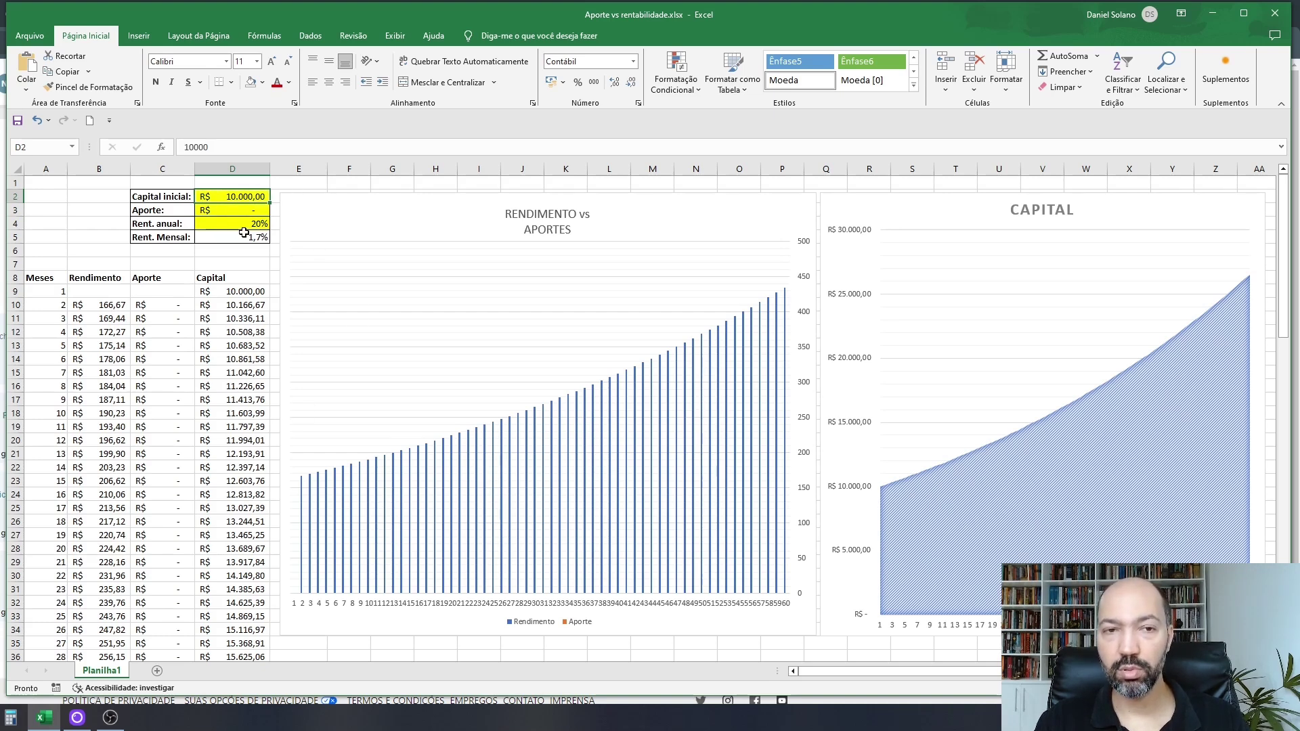
pyautogui.moveTo(302, 485)
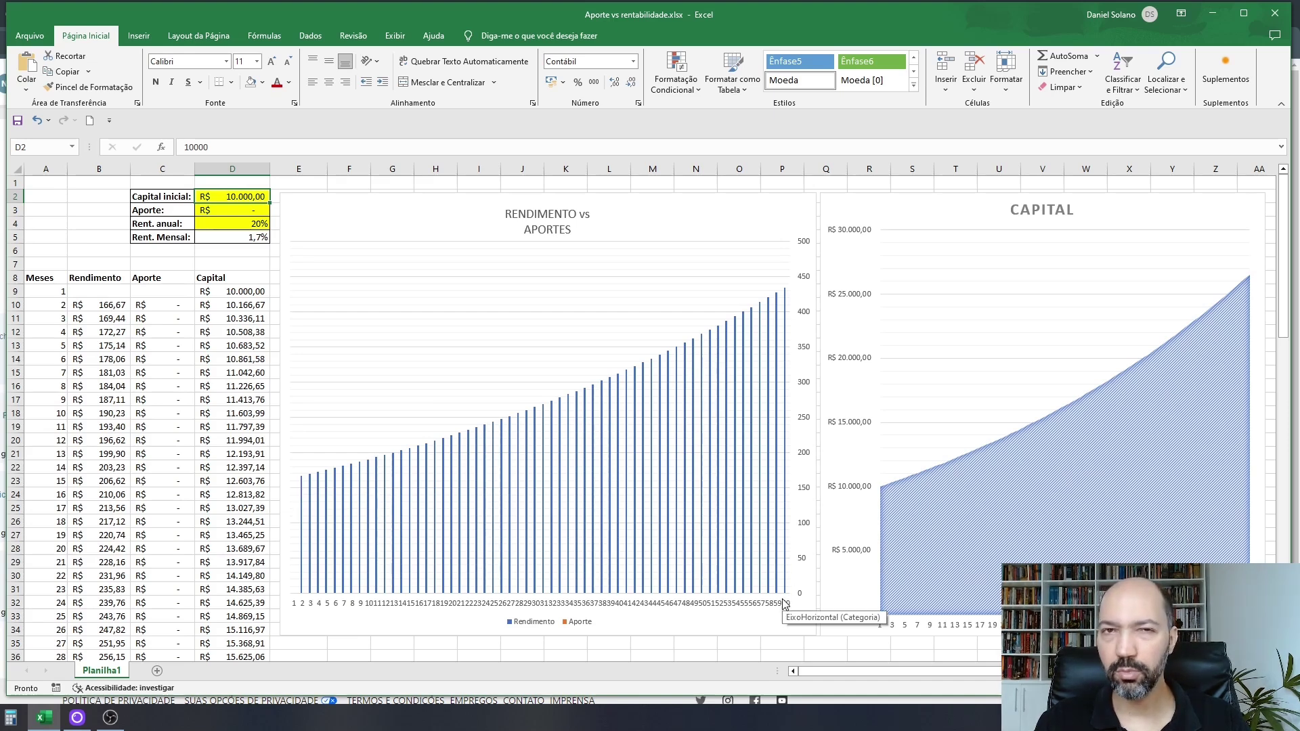
pyautogui.moveTo(783, 295)
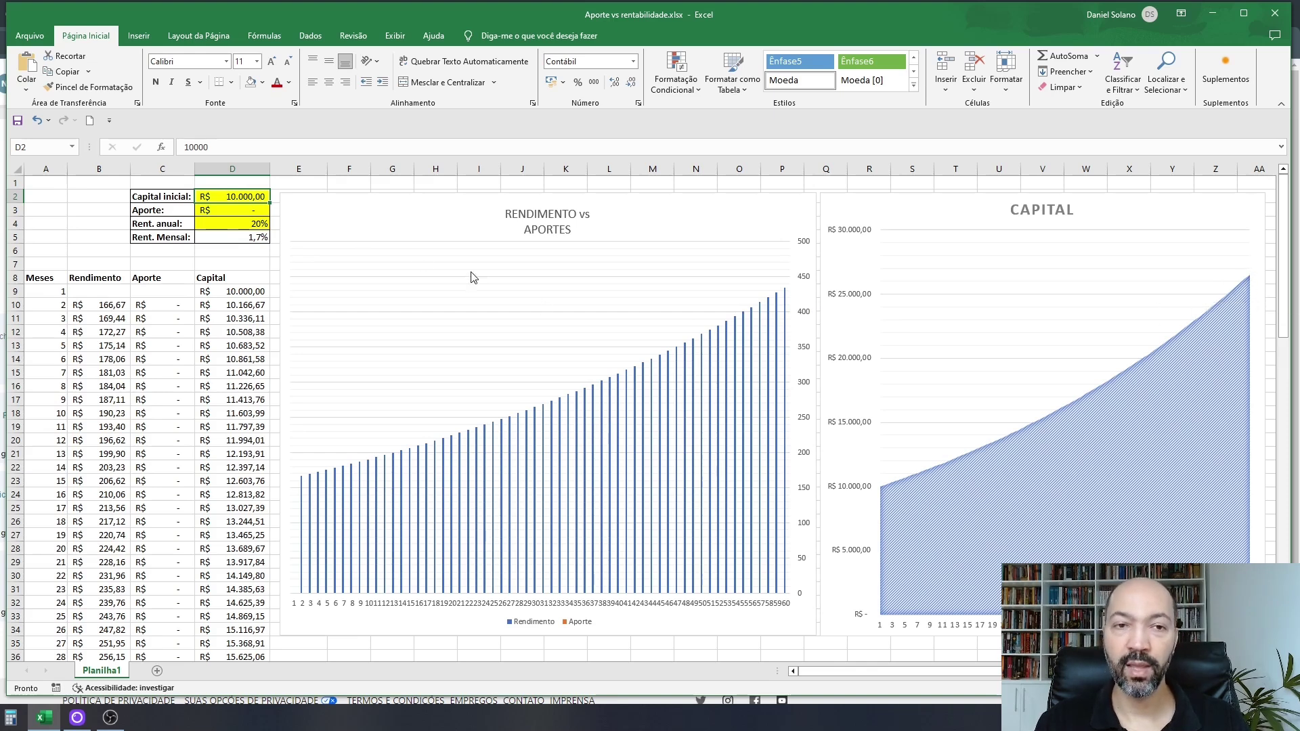
pyautogui.click(248, 209)
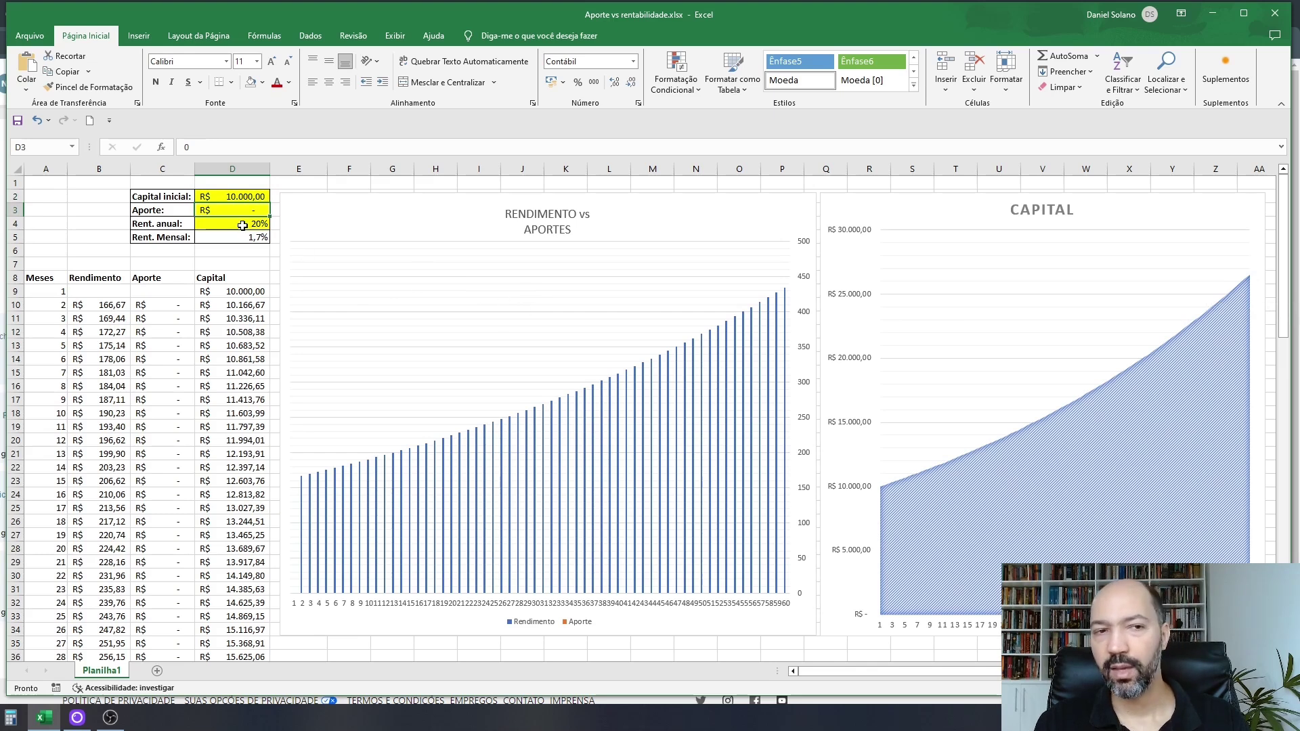
pyautogui.write('500')
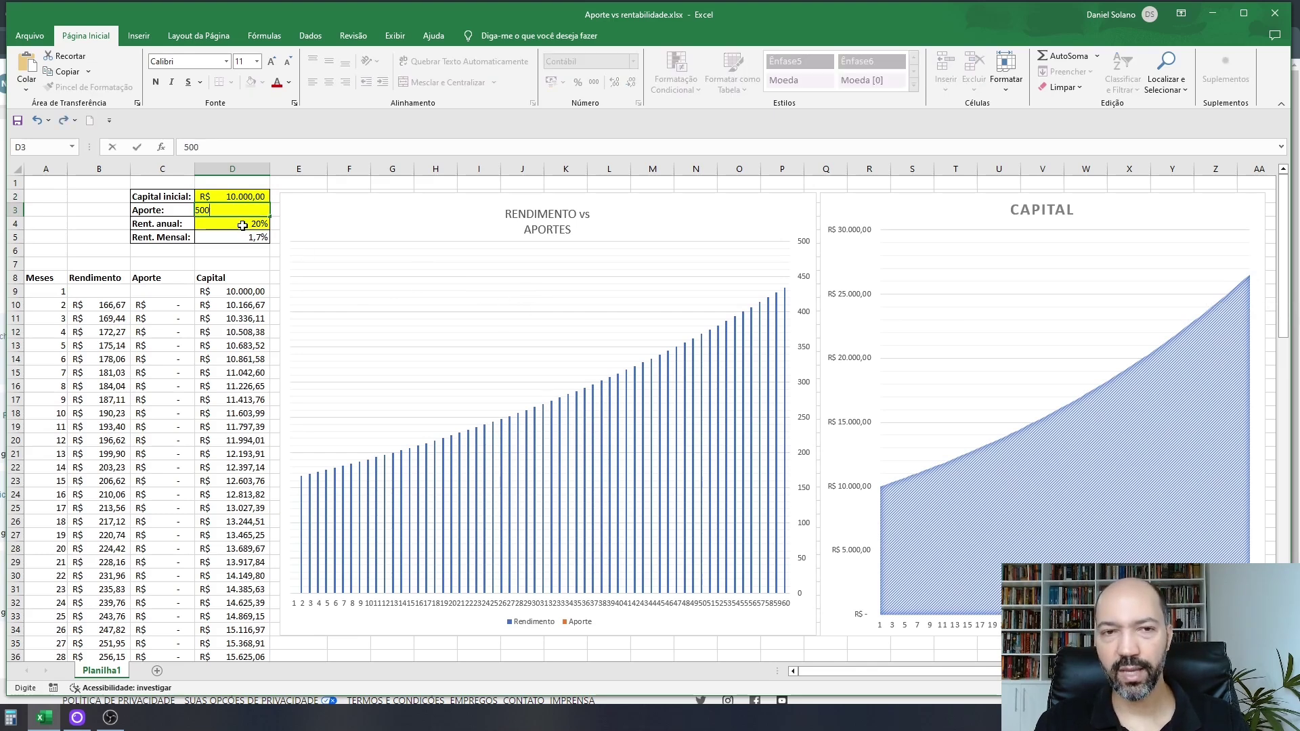
pyautogui.press('Return')
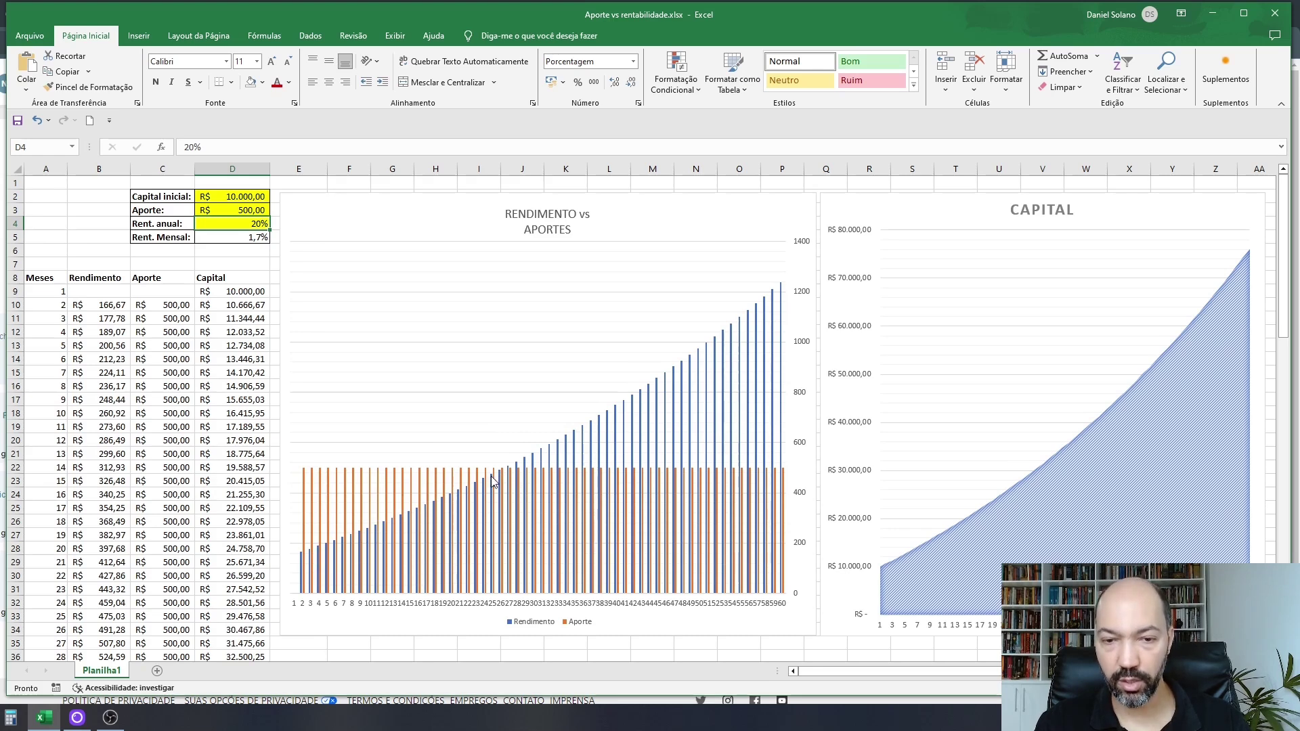
pyautogui.moveTo(494, 476)
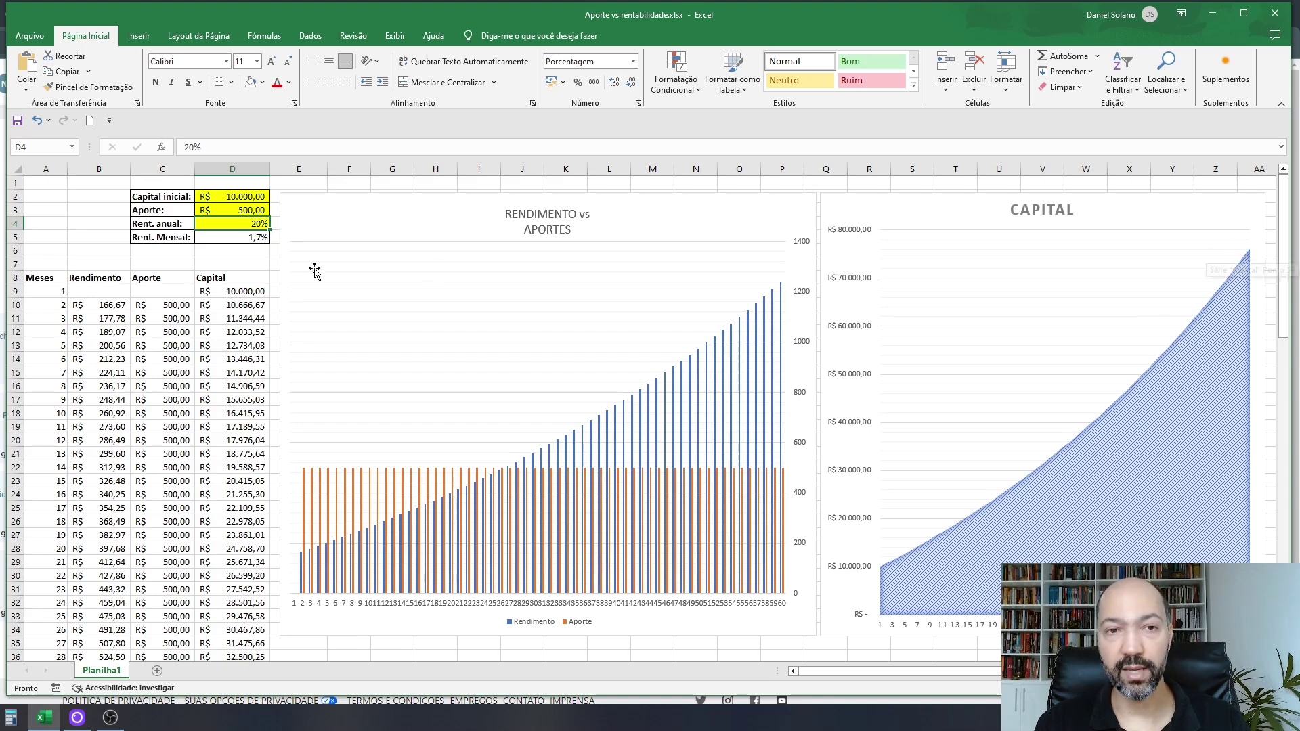
# Step: Set the monthly contribution (Aporte) back to 0, keeping the R$ 10.000 initial capital, to compare capital growth without contributions
pyautogui.click(238, 197)
pyautogui.click(242, 213)
pyautogui.write('0')
pyautogui.press('Return')
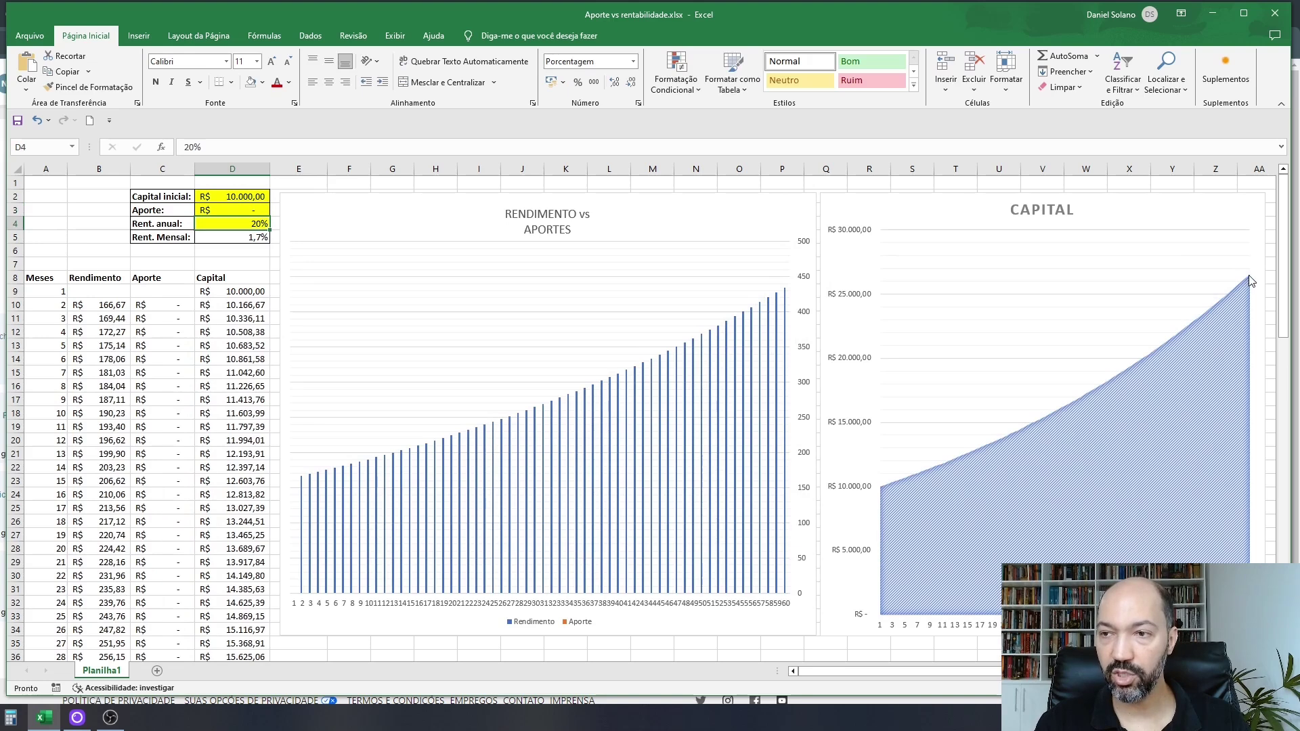
# Step: Restore the R$ 500 monthly contribution (Aporte) in D3 to compare capital growth with contributions
pyautogui.click(228, 208)
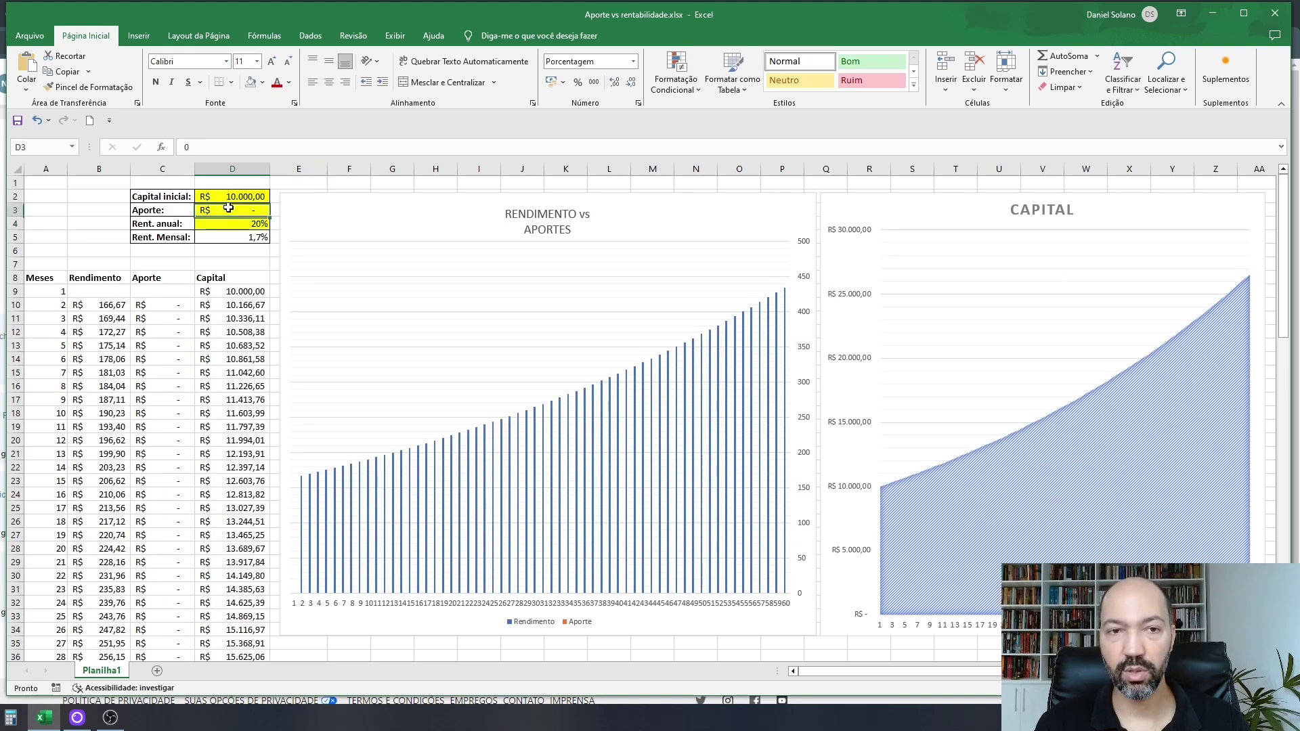
pyautogui.write('500')
pyautogui.press('Return')
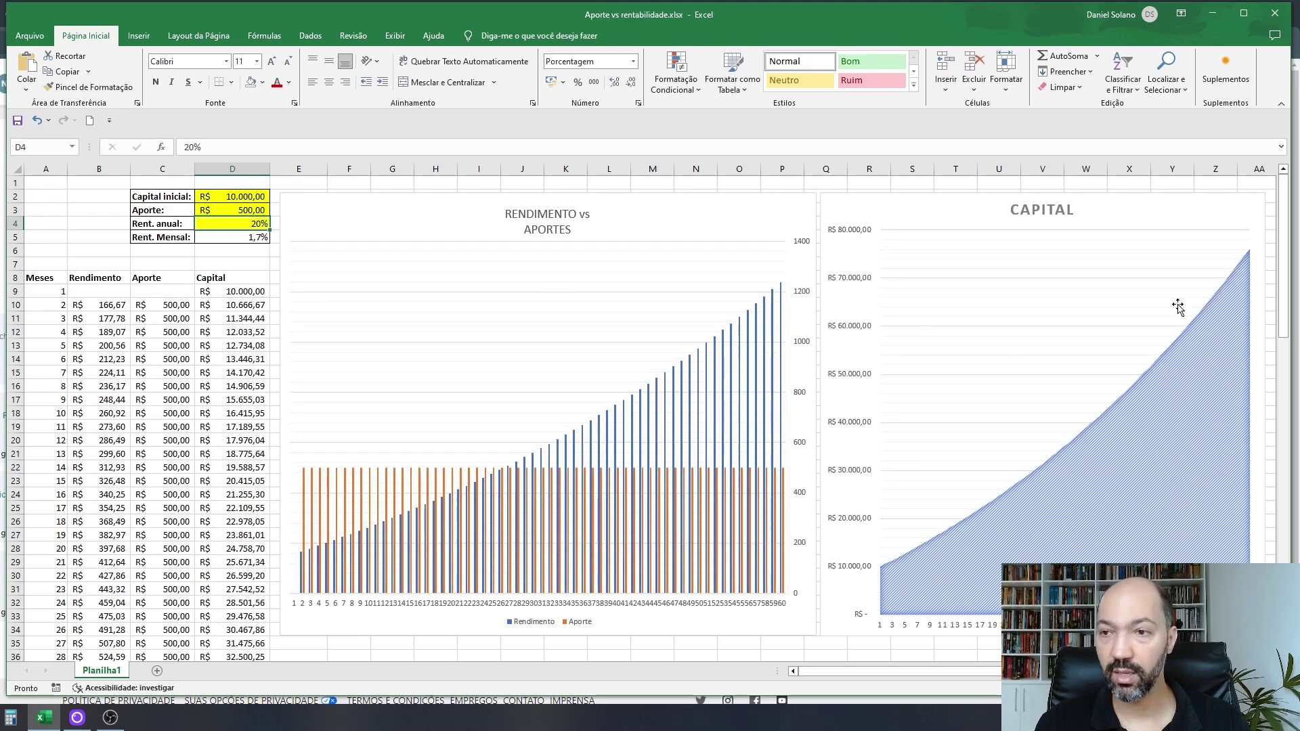